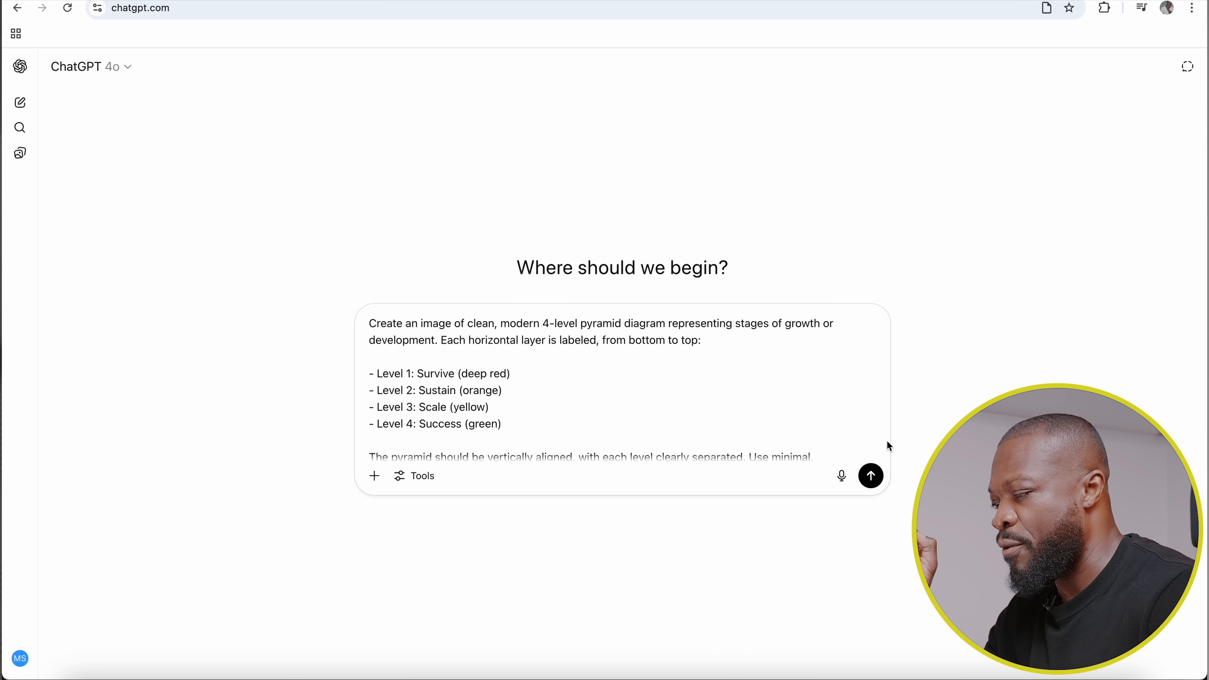
# Submit the image prompt for a 4-level pyramid diagram with Survive, Sustain, Scale and Success layers.
pyautogui.click(870, 476)
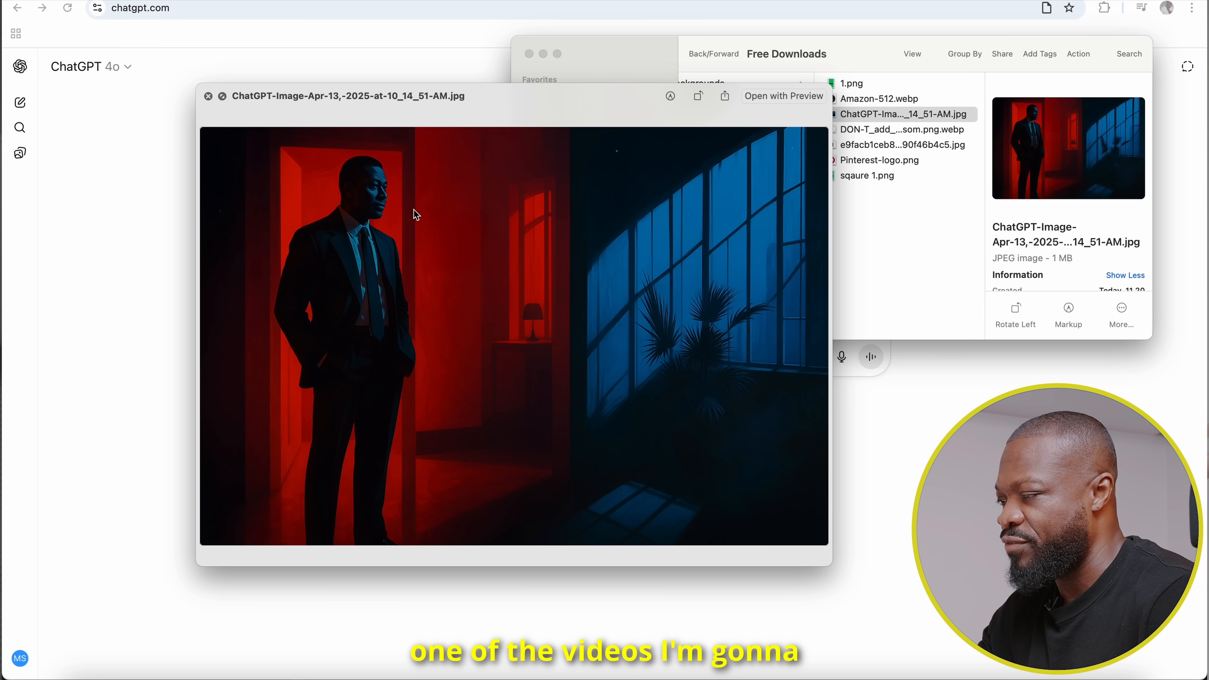
# Attach the image of the suited man in the red and blue room and ask "give me a good prompt from this image".
pyautogui.press('space')
pyautogui.moveTo(860, 119); pyautogui.dragTo(395, 336)
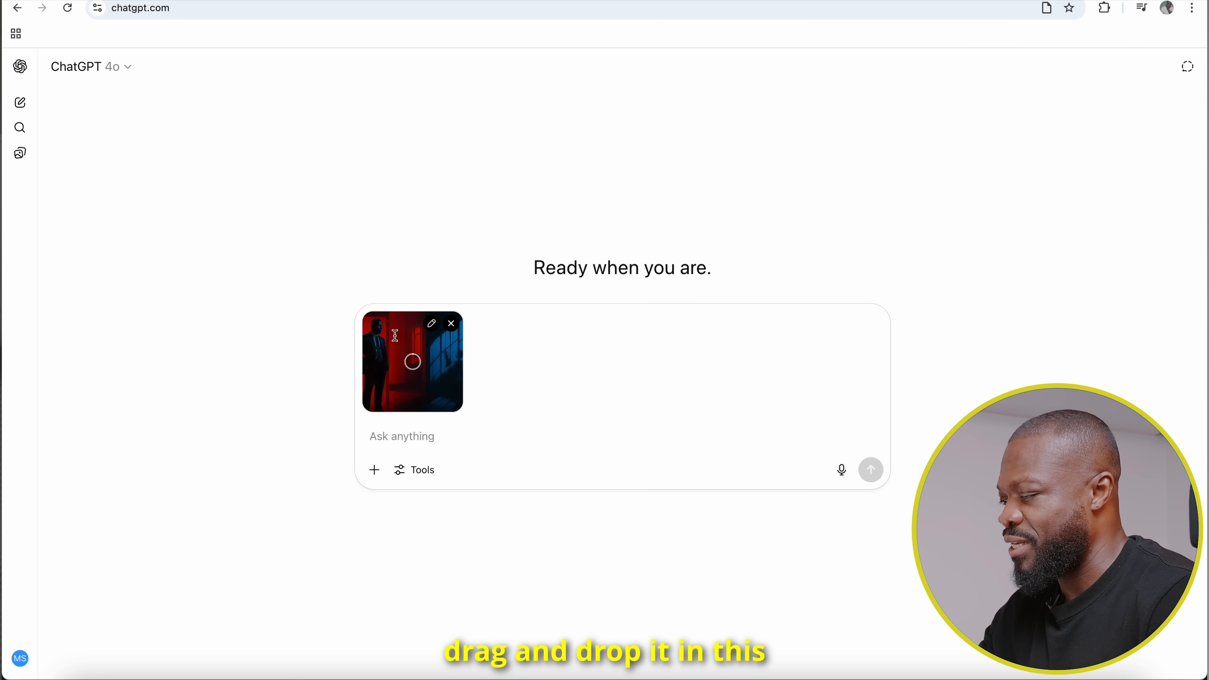
pyautogui.click(441, 440)
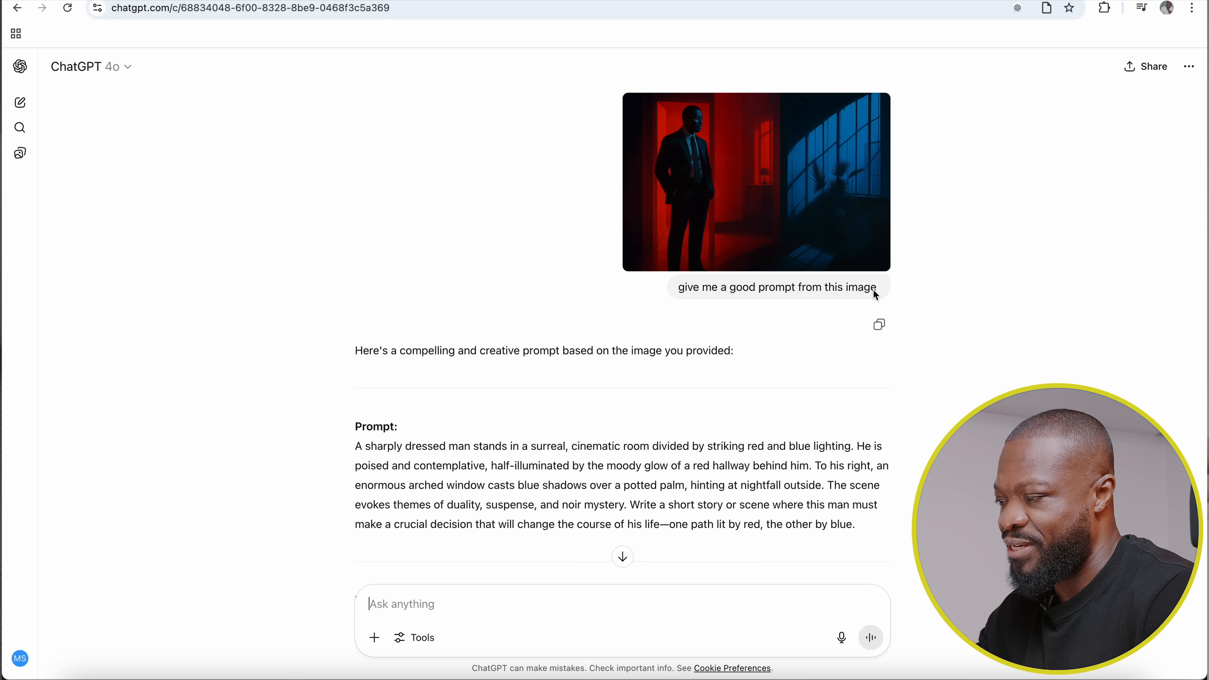
# Examine the suggested prompt and the image generated from its red and cyan lighting version.
pyautogui.scroll(-2, 464, 400)
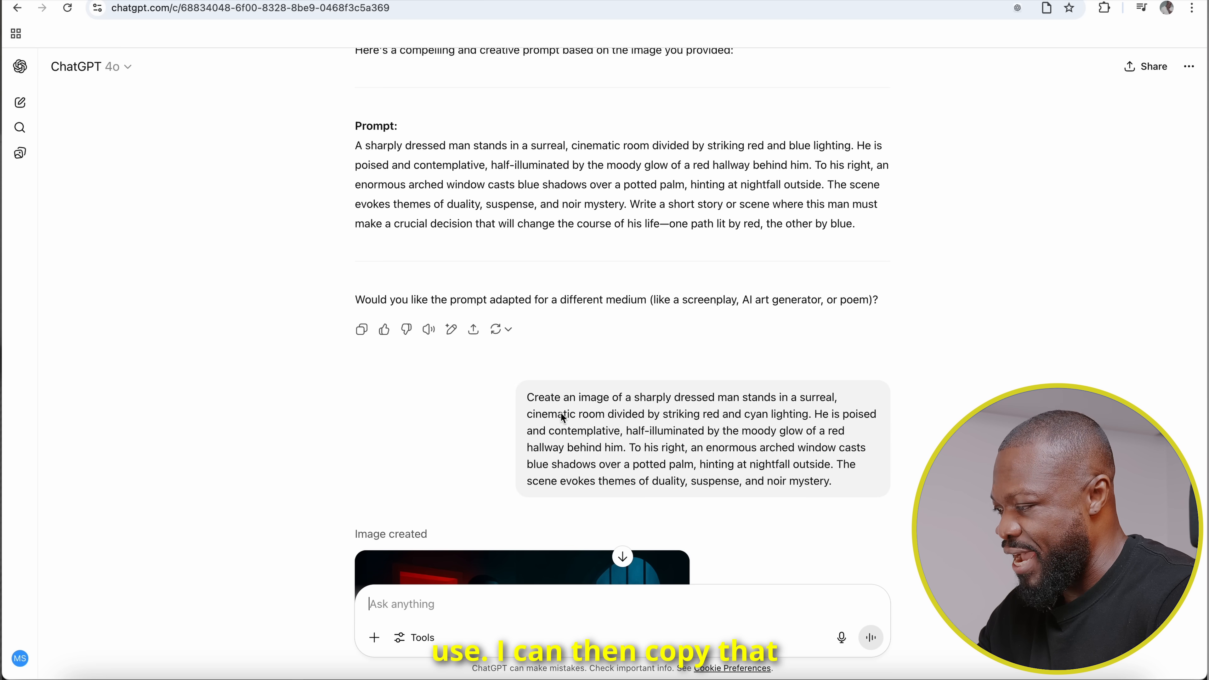
pyautogui.moveTo(579, 411)
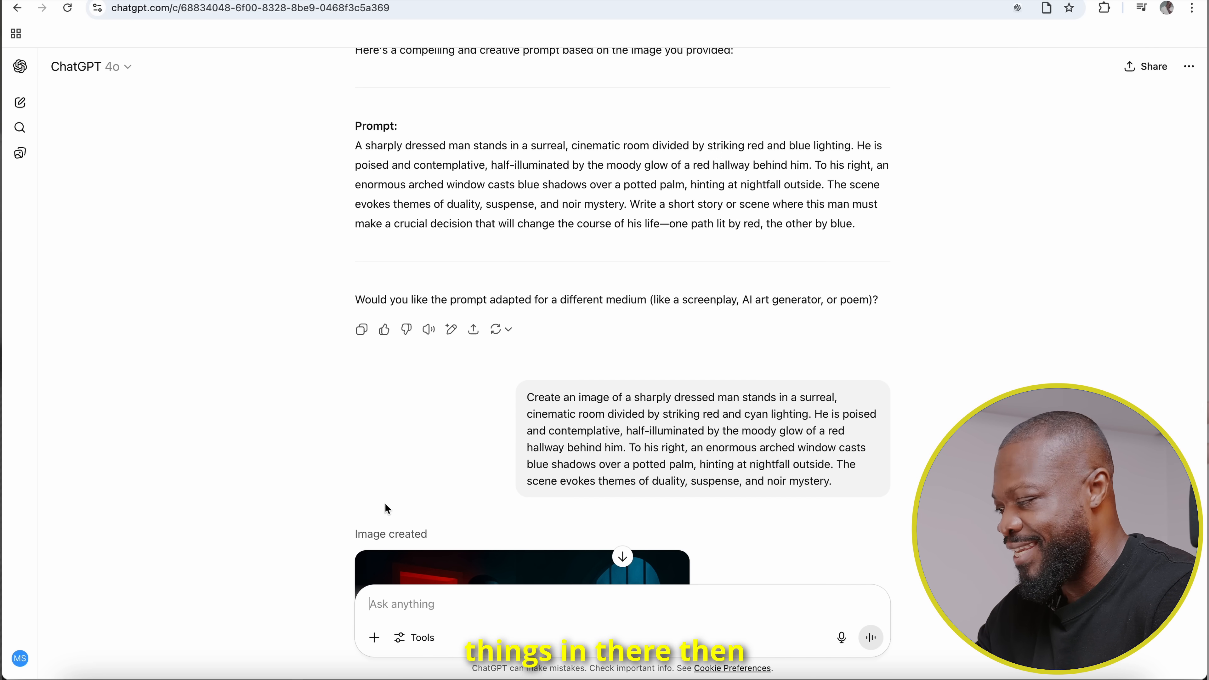
pyautogui.scroll(-5, 385, 503)
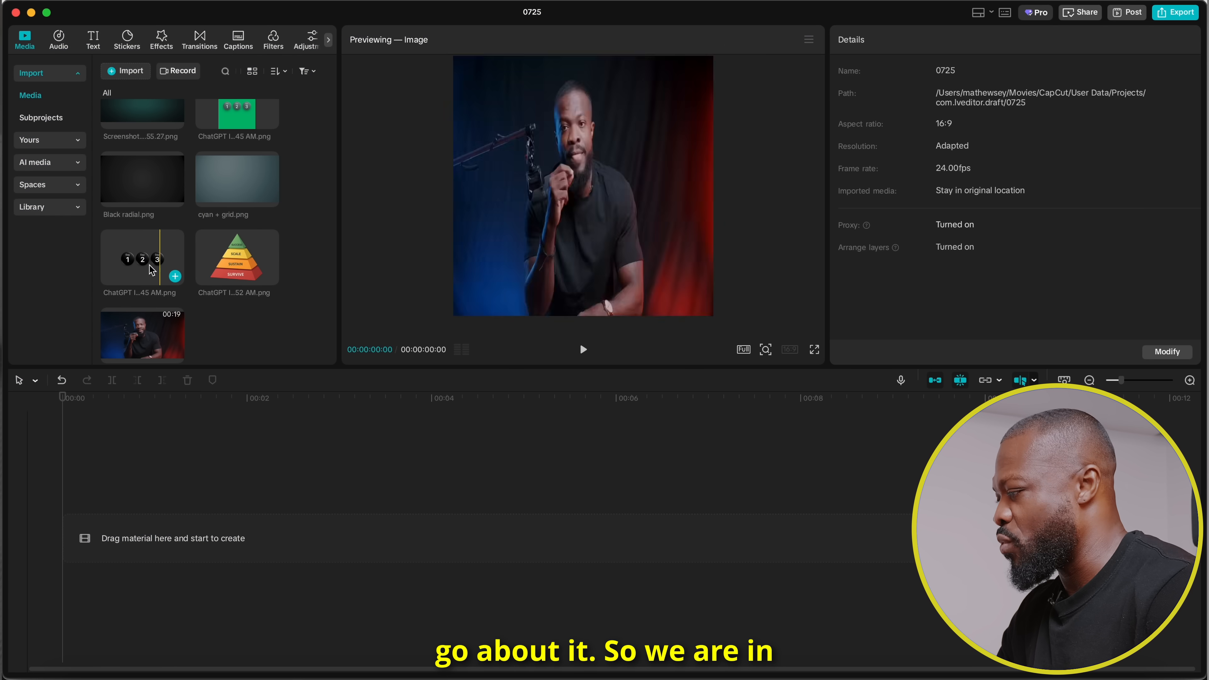
# In CapCut, layer the Day 1-2-3 image above the cyan + grid.png background at the timeline start and scale it to 119%.
pyautogui.moveTo(226, 186); pyautogui.dragTo(142, 538)
pyautogui.click(138, 267)
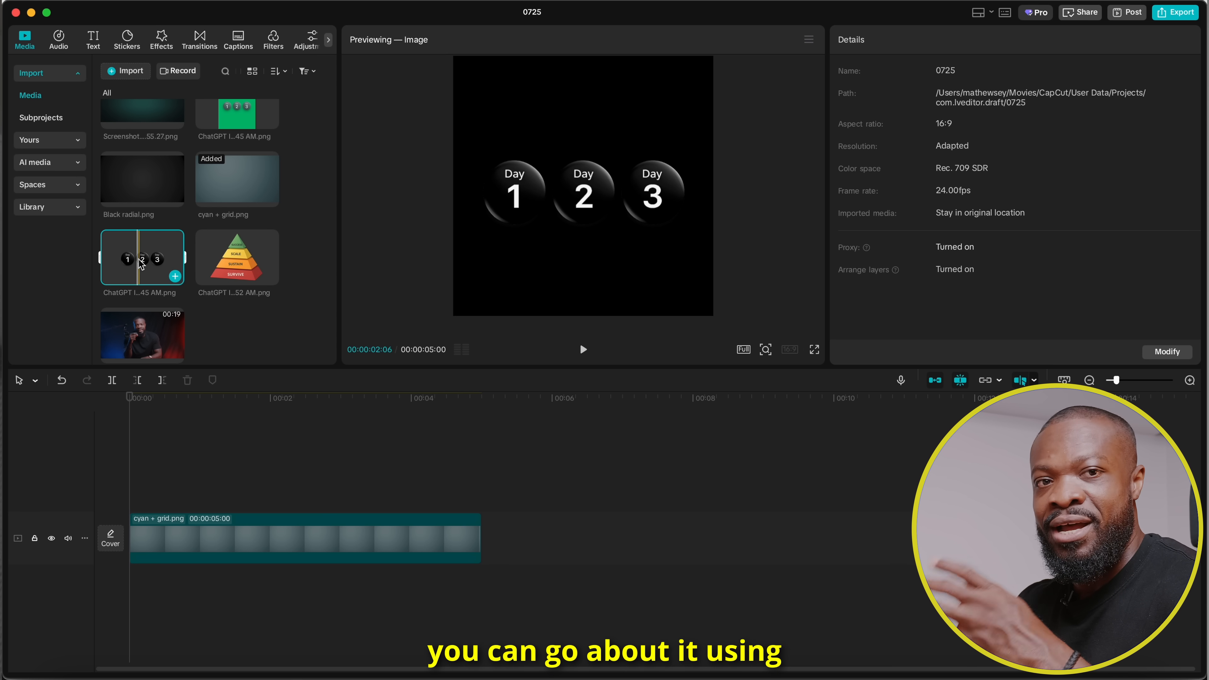
pyautogui.moveTo(130, 264); pyautogui.dragTo(126, 486)
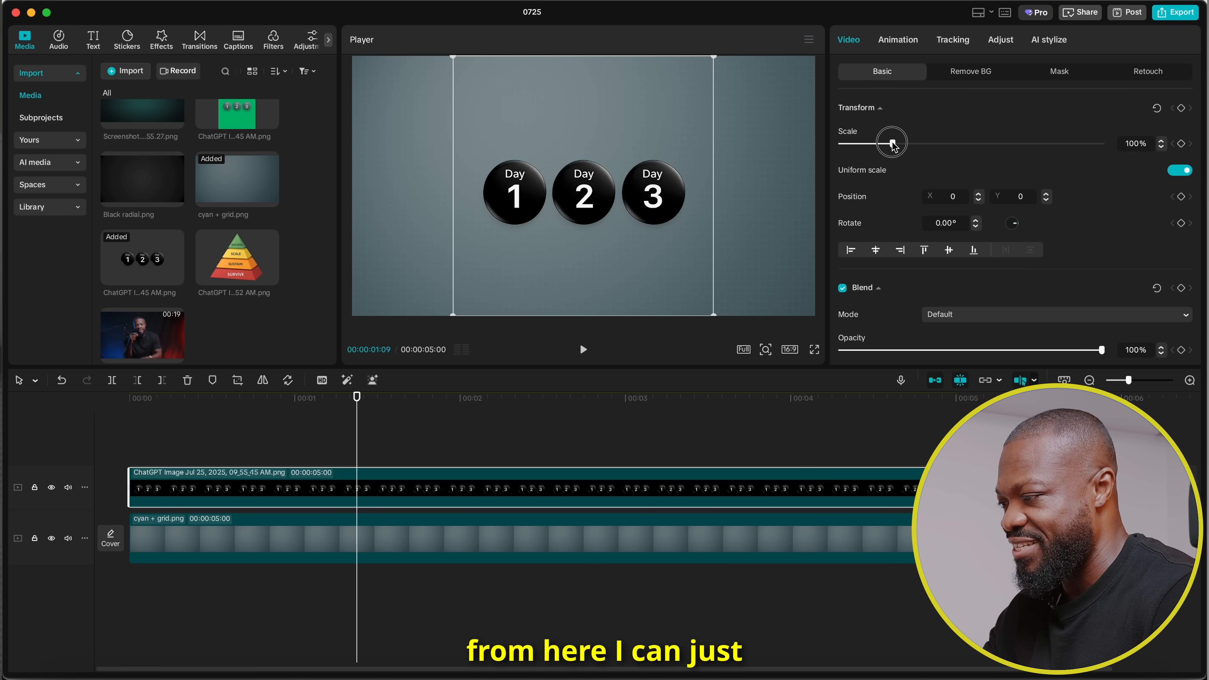
pyautogui.moveTo(893, 146); pyautogui.dragTo(903, 144)
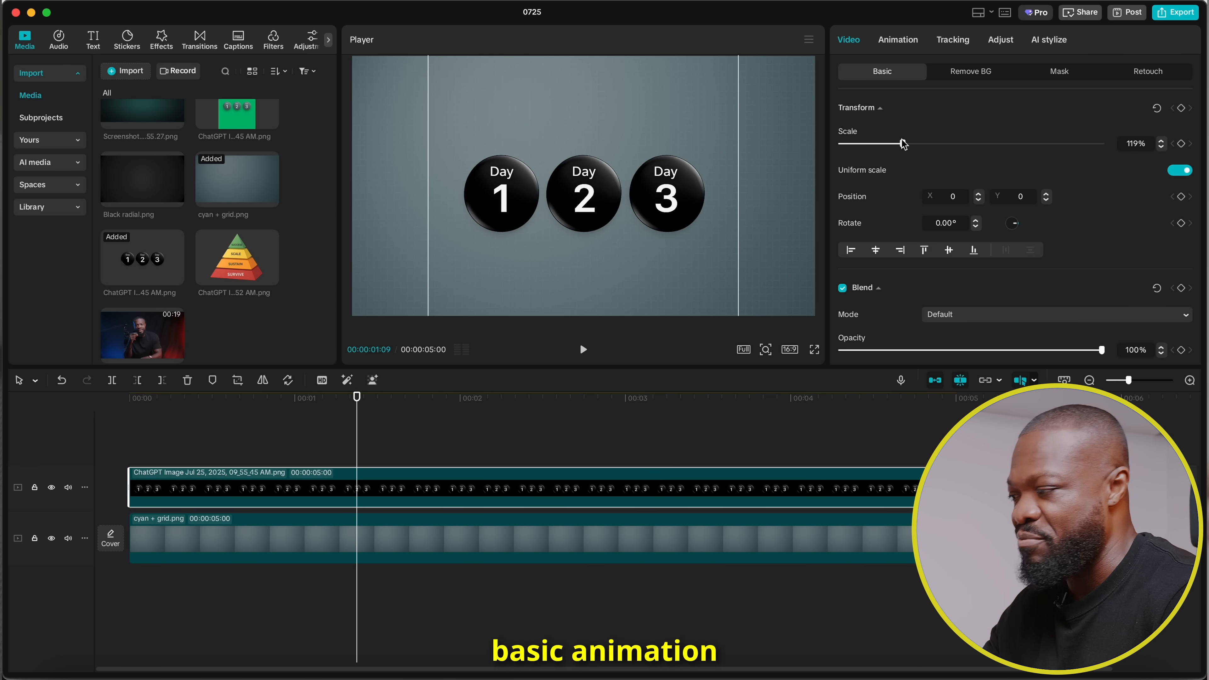
# Add a rectangle mask to the Day image, shift it to about X -389 and extend it vertically to isolate Day 1.
pyautogui.click(253, 478)
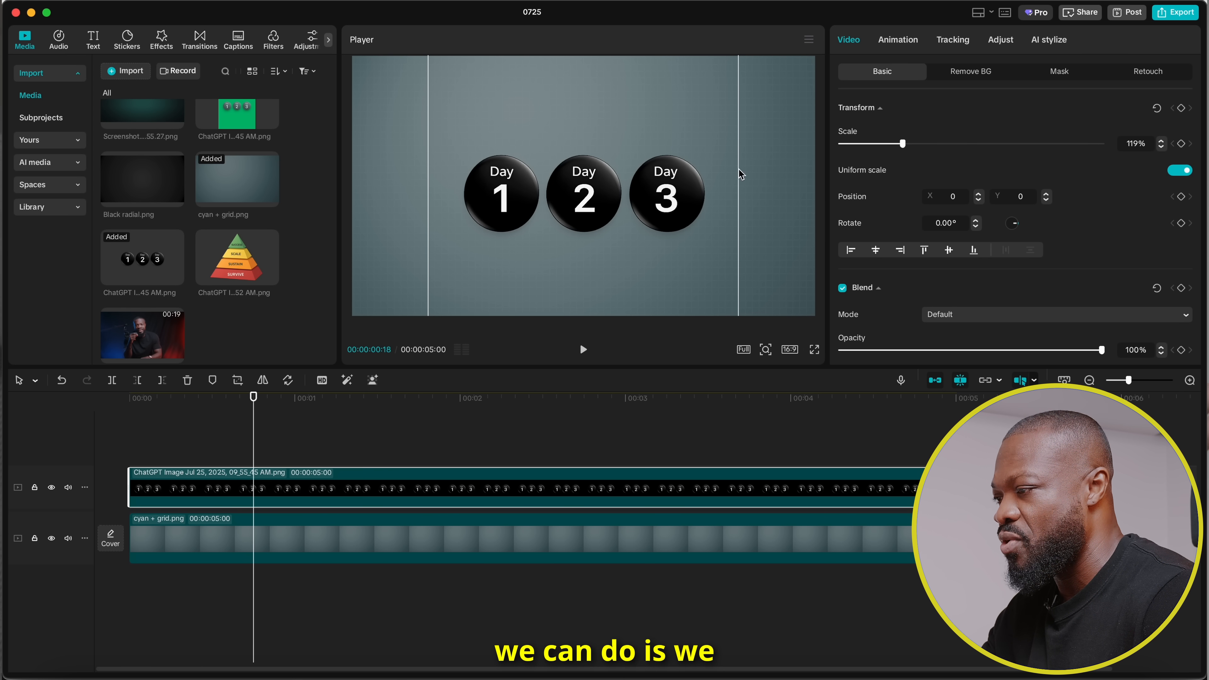
pyautogui.click(1059, 72)
pyautogui.click(866, 130)
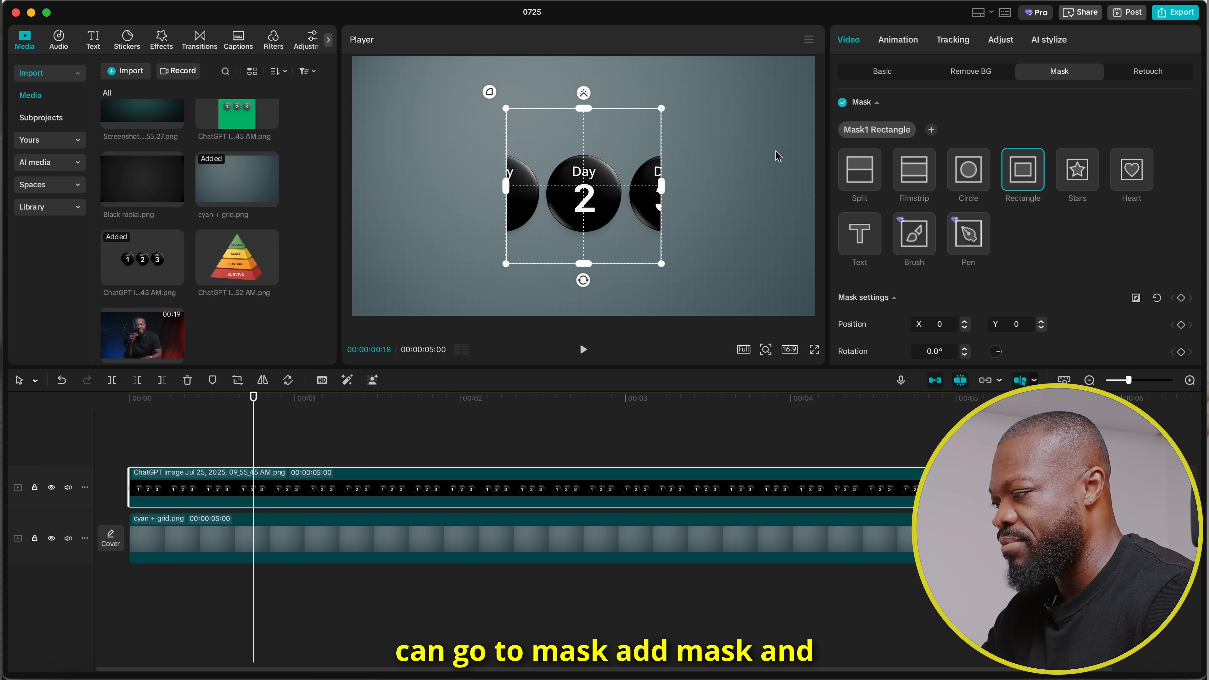
pyautogui.moveTo(594, 212); pyautogui.dragTo(485, 212)
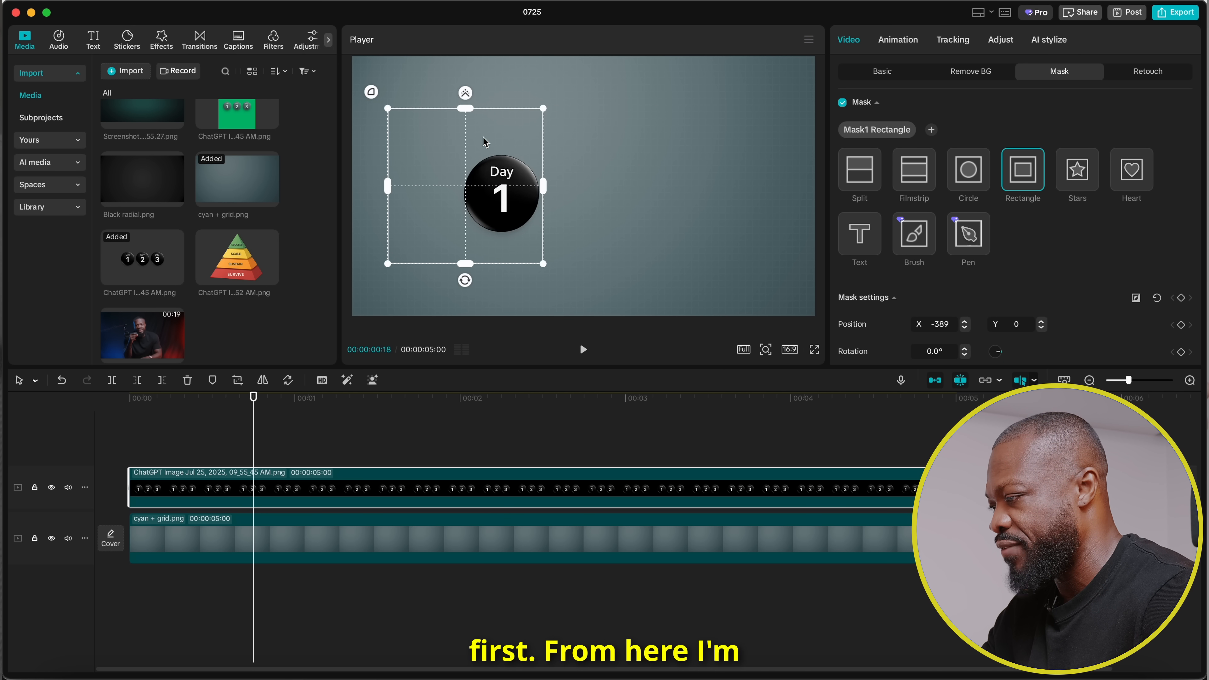
pyautogui.moveTo(465, 108); pyautogui.dragTo(466, 56)
# Add transform and blend keyframes to the masked Day 1 clip at its first frame.
pyautogui.click(129, 416)
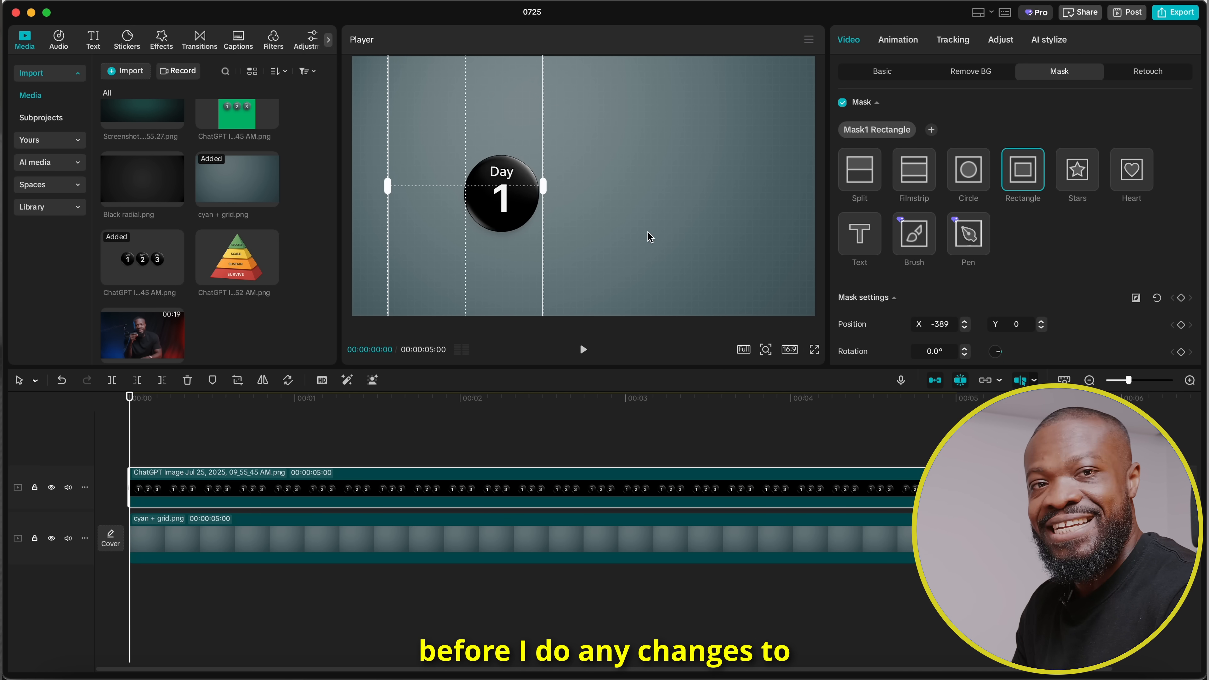
pyautogui.click(874, 72)
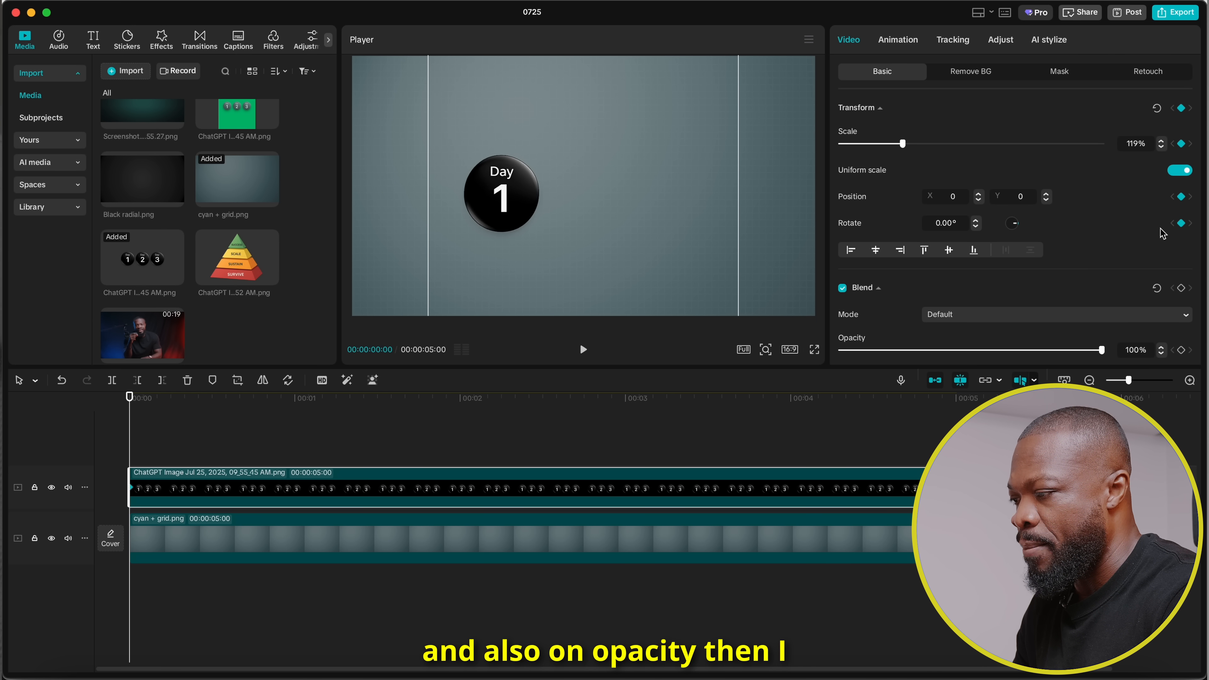
pyautogui.scroll(-3, 1174, 200)
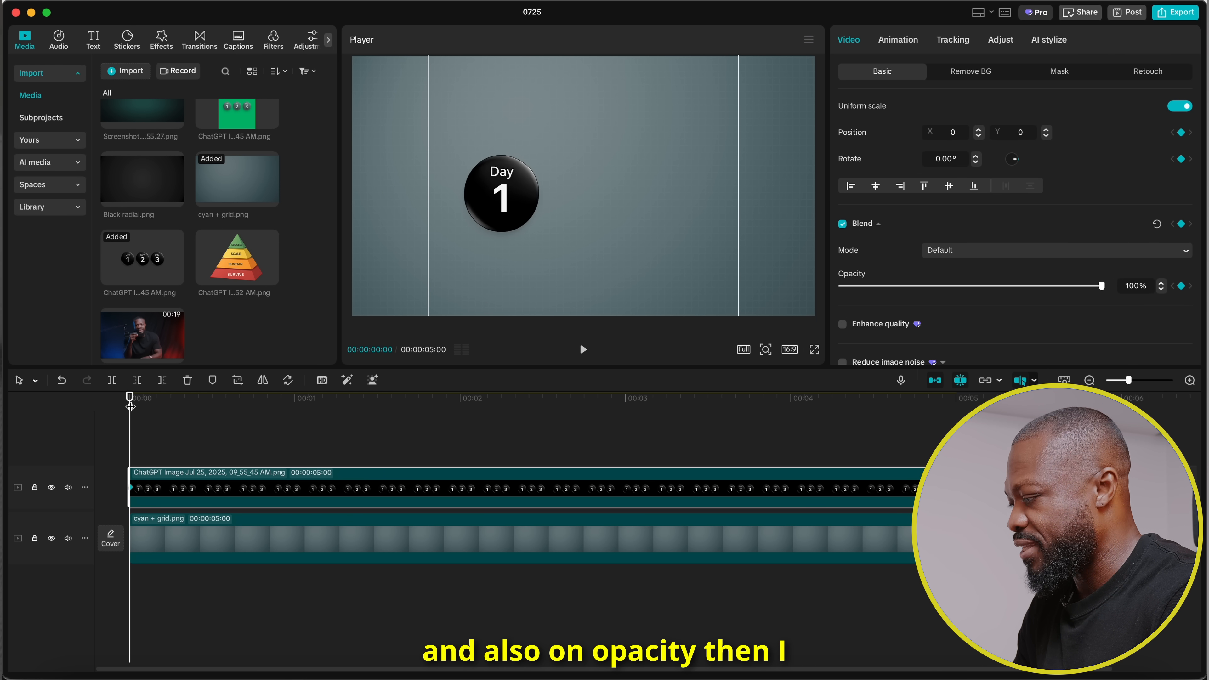
# Add transform and blend keyframes to the Day 1 clip at 00:00:01:02.
pyautogui.hotkey('shift', 'Right')
pyautogui.hotkey('shift', 'Right')
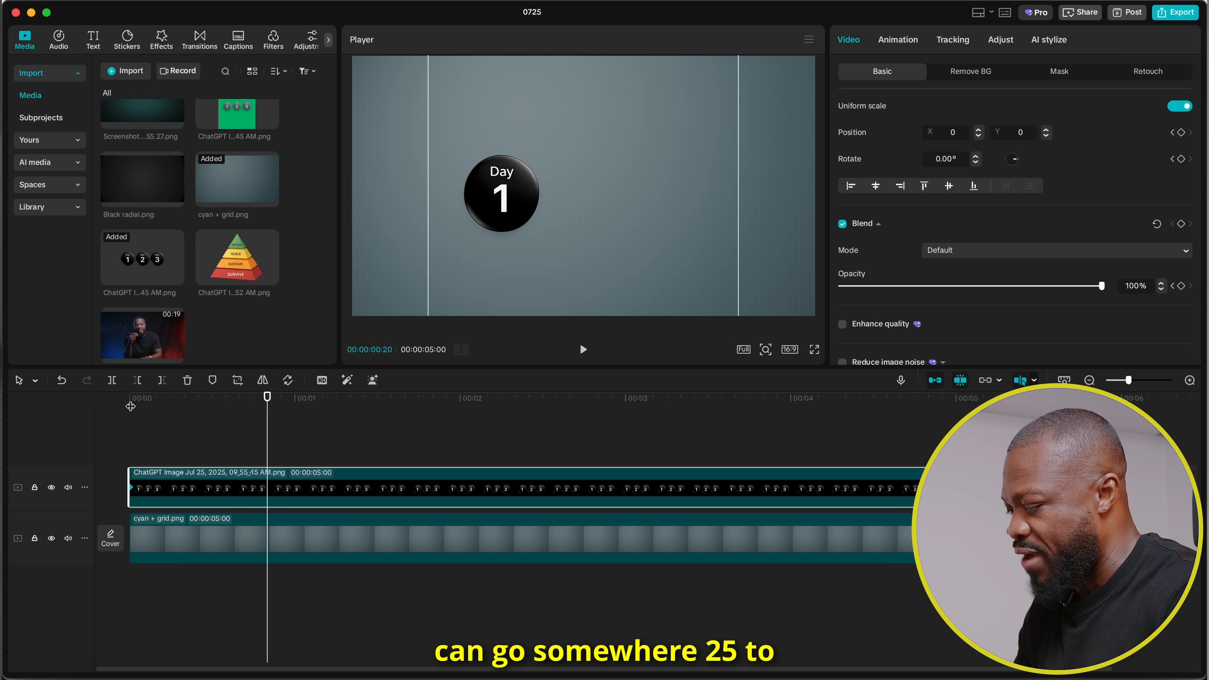
pyautogui.hotkey('shift', 'Right')
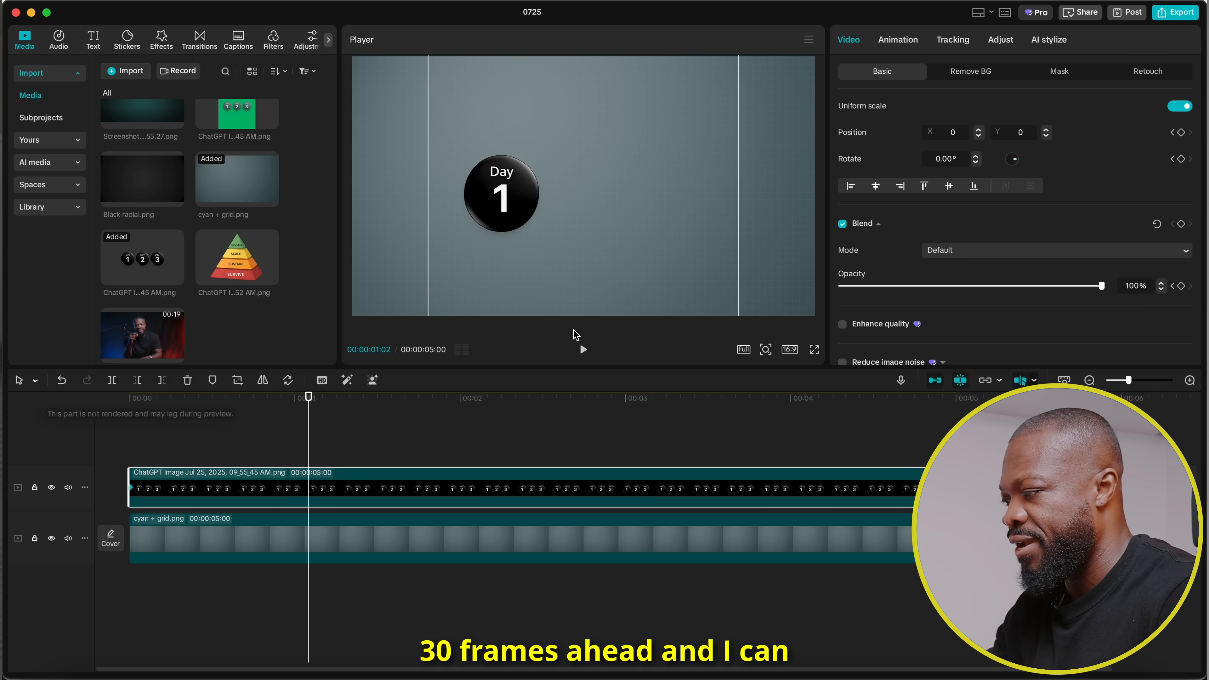
pyautogui.scroll(3, 1173, 157)
pyautogui.click(1181, 109)
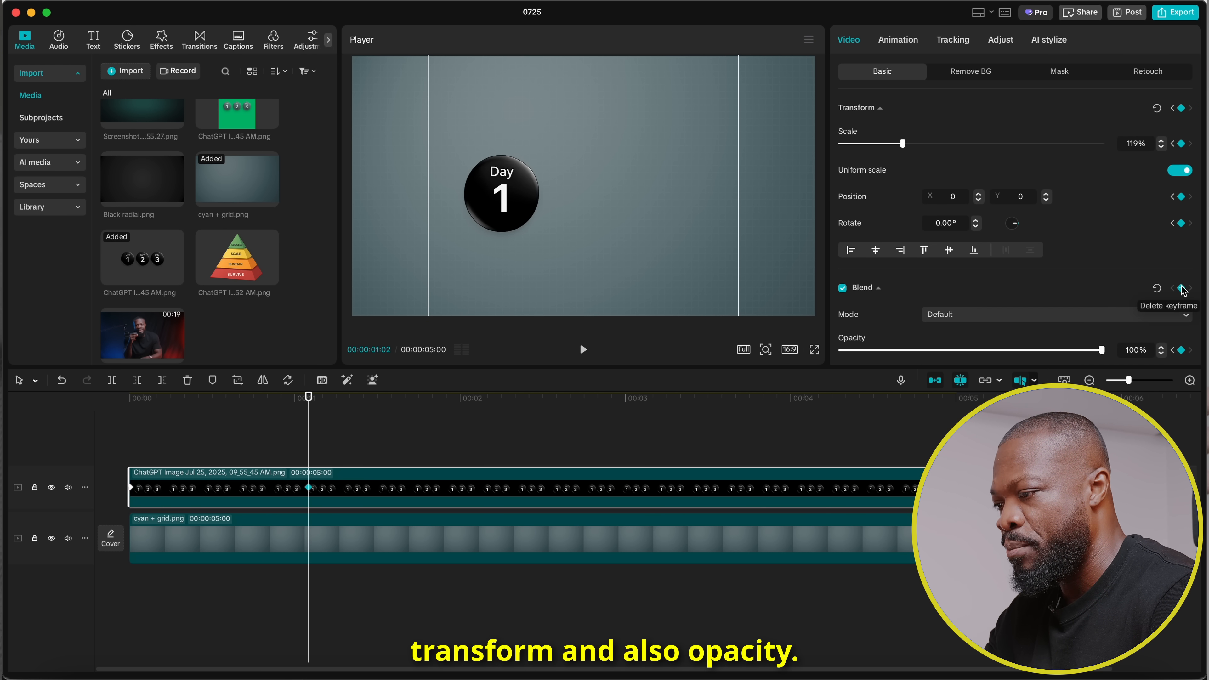
# At the Day 1 clip's first keyframe, set position Y to -1570 and rotation to 10°, and play back the entrance.
pyautogui.scroll(-1, 1171, 180)
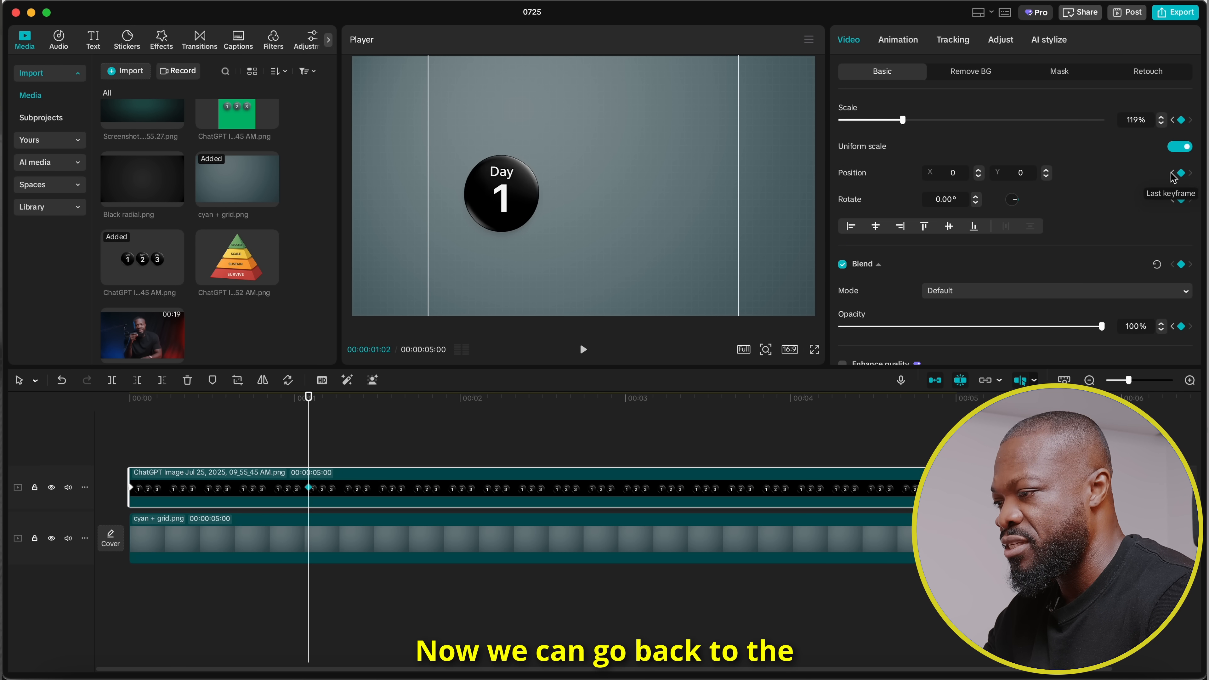
pyautogui.click(1173, 174)
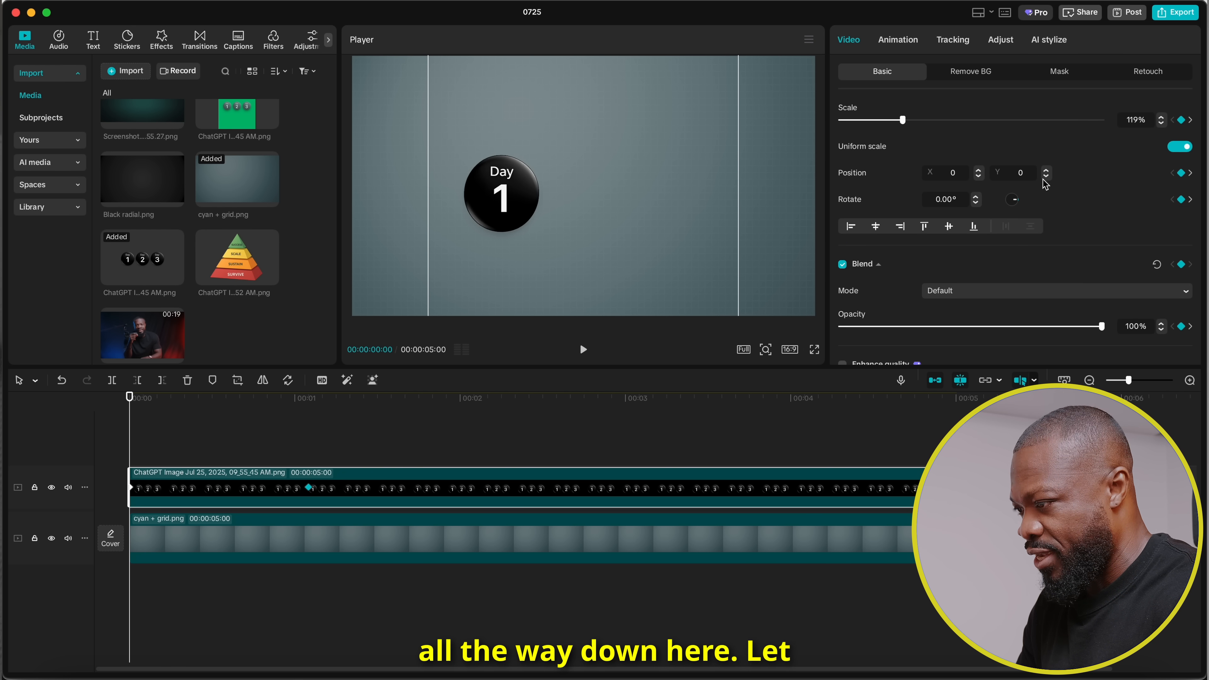
pyautogui.scroll(-5, 516, 206)
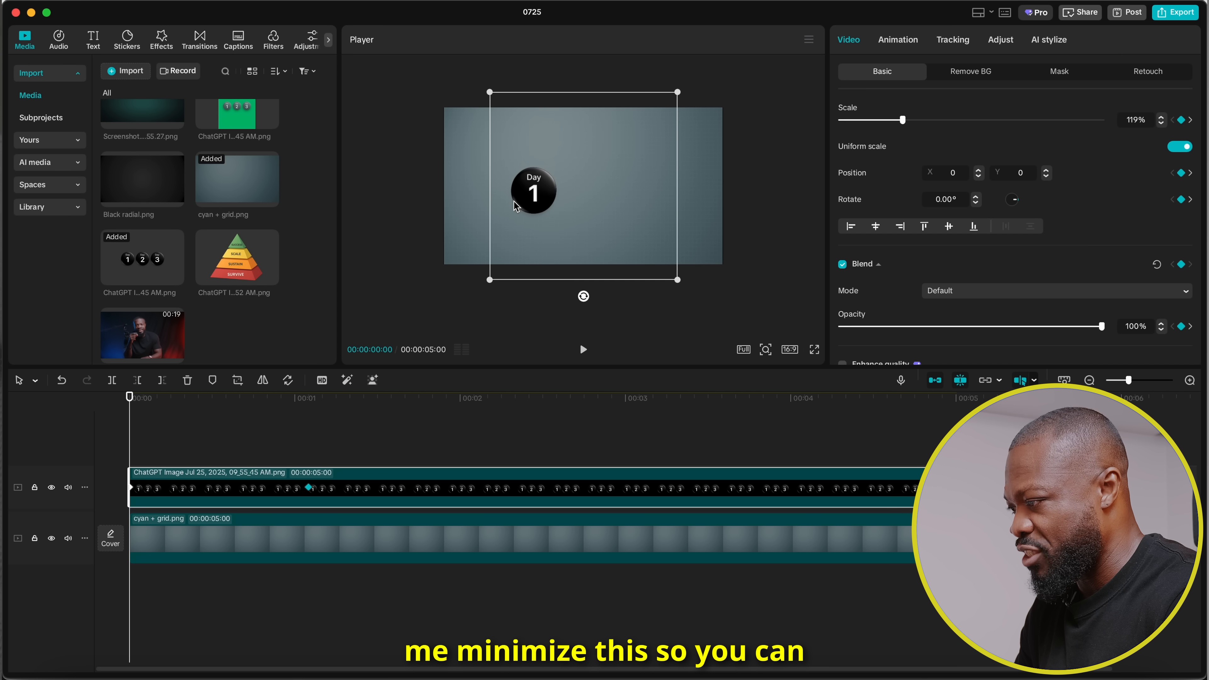
pyautogui.click(976, 197)
pyautogui.click(975, 197)
pyautogui.click(977, 197)
pyautogui.click(976, 197)
pyautogui.click(976, 197)
pyautogui.click(1046, 177)
pyautogui.click(1045, 177)
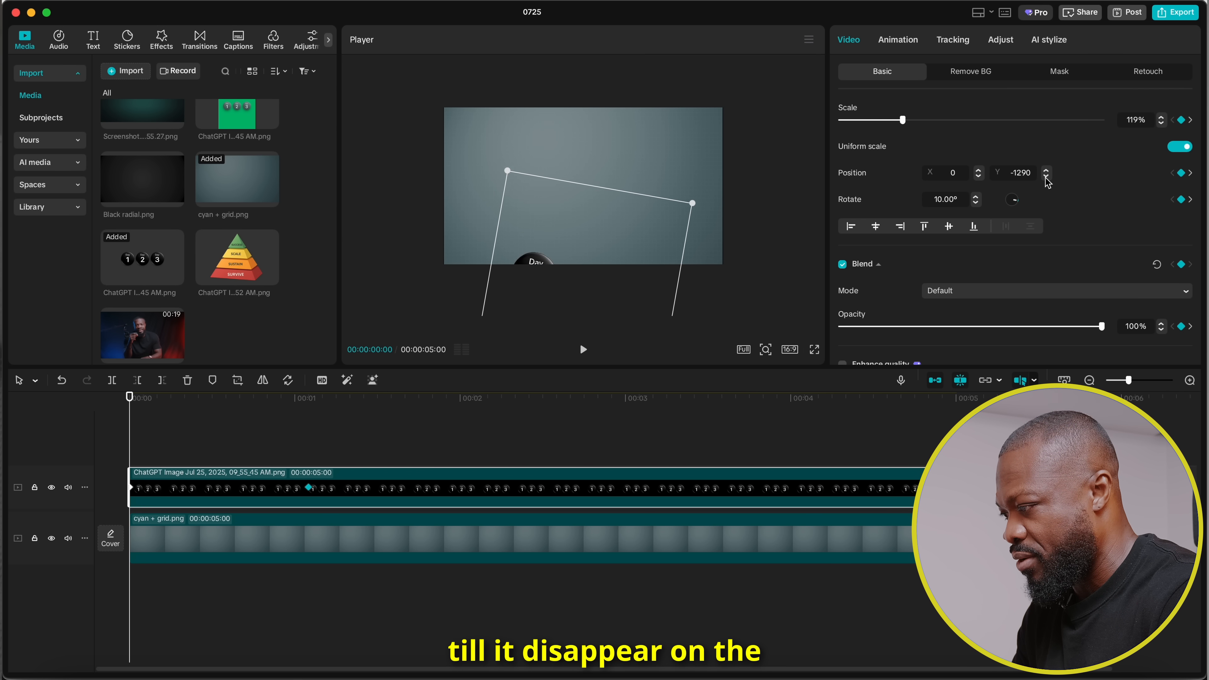
pyautogui.click(119, 433)
pyautogui.press('space')
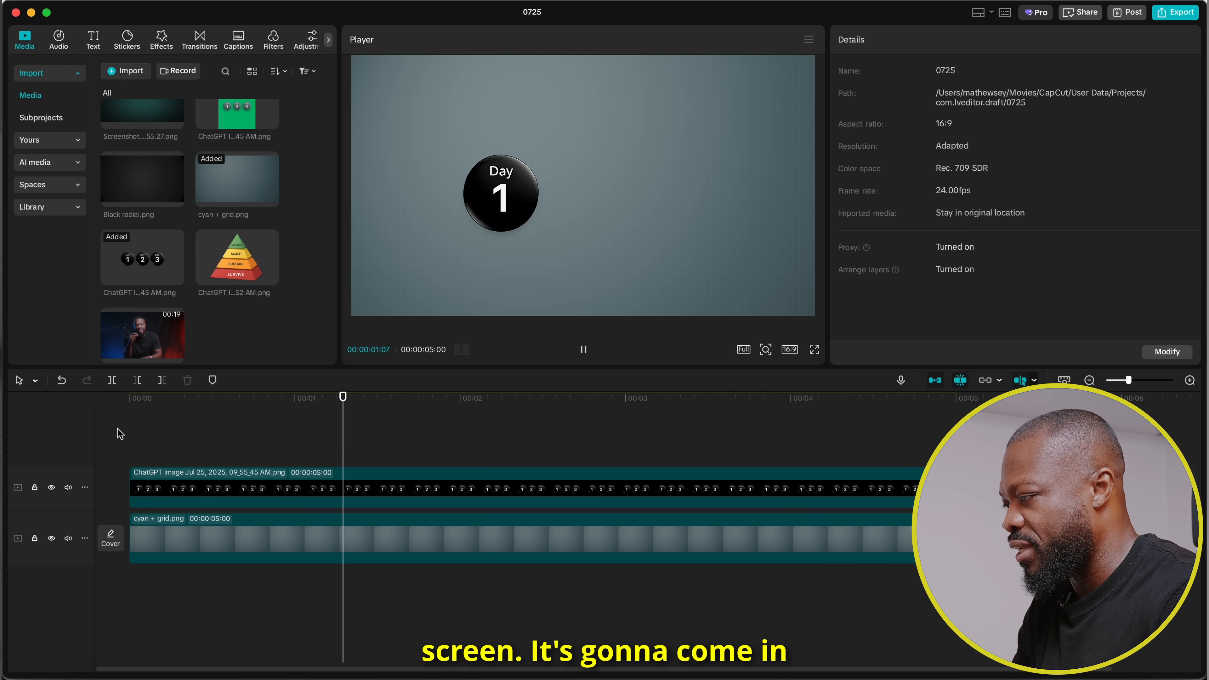
pyautogui.press('space')
# Apply the Cubic Out preset curve to the Day 1 clip's second keyframe.
pyautogui.click(220, 490)
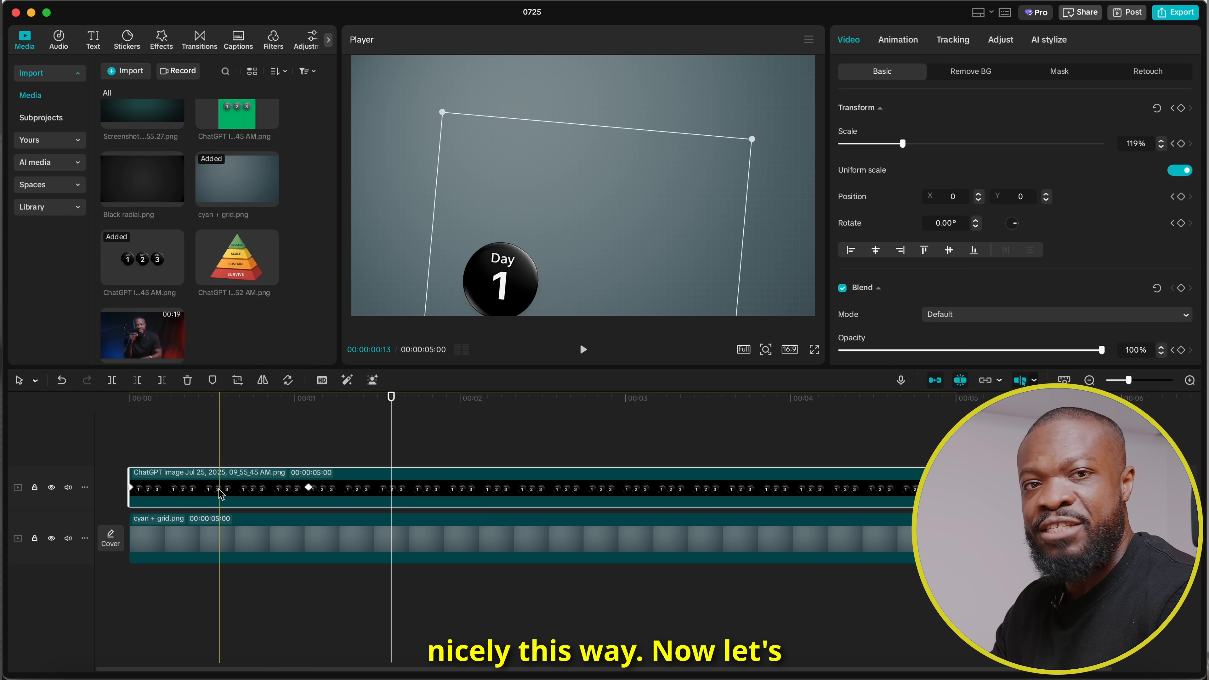
pyautogui.rightClick(308, 487)
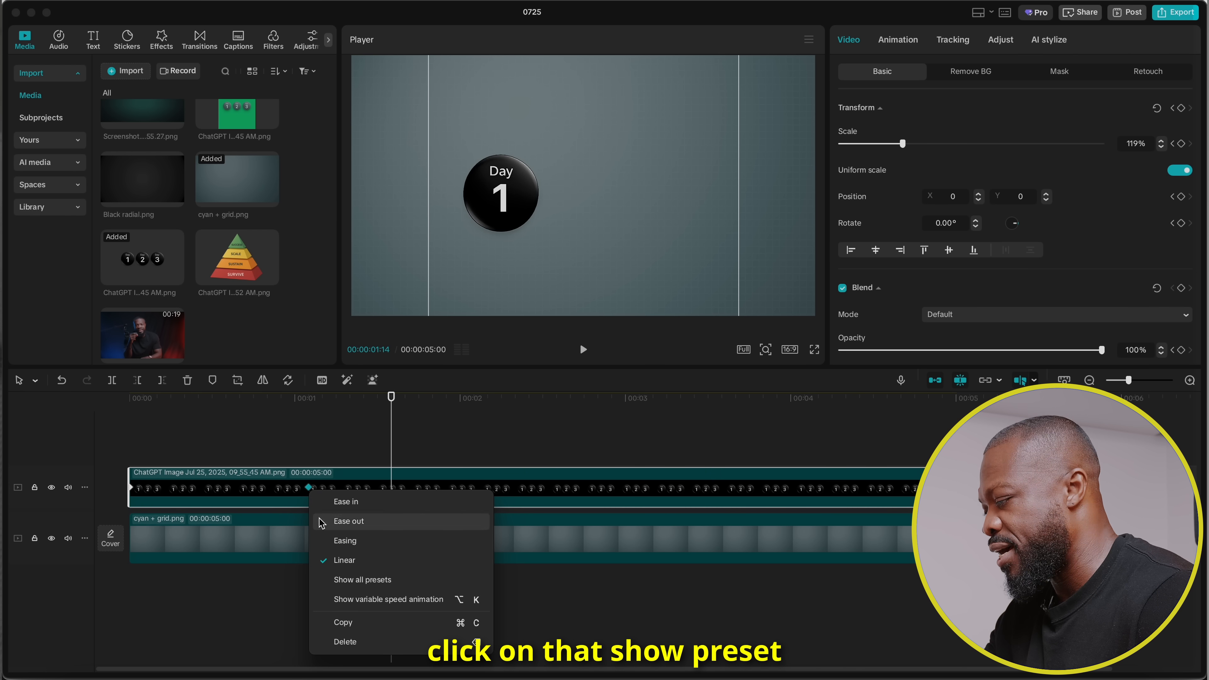
pyautogui.click(362, 580)
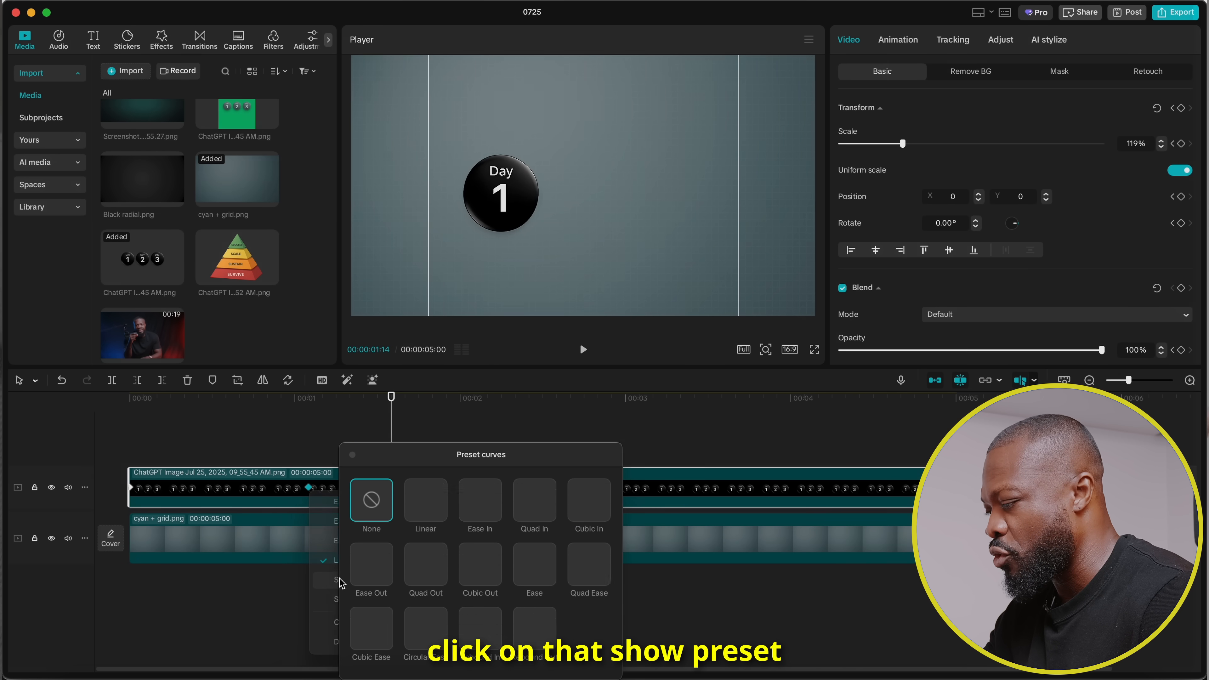
pyautogui.click(478, 563)
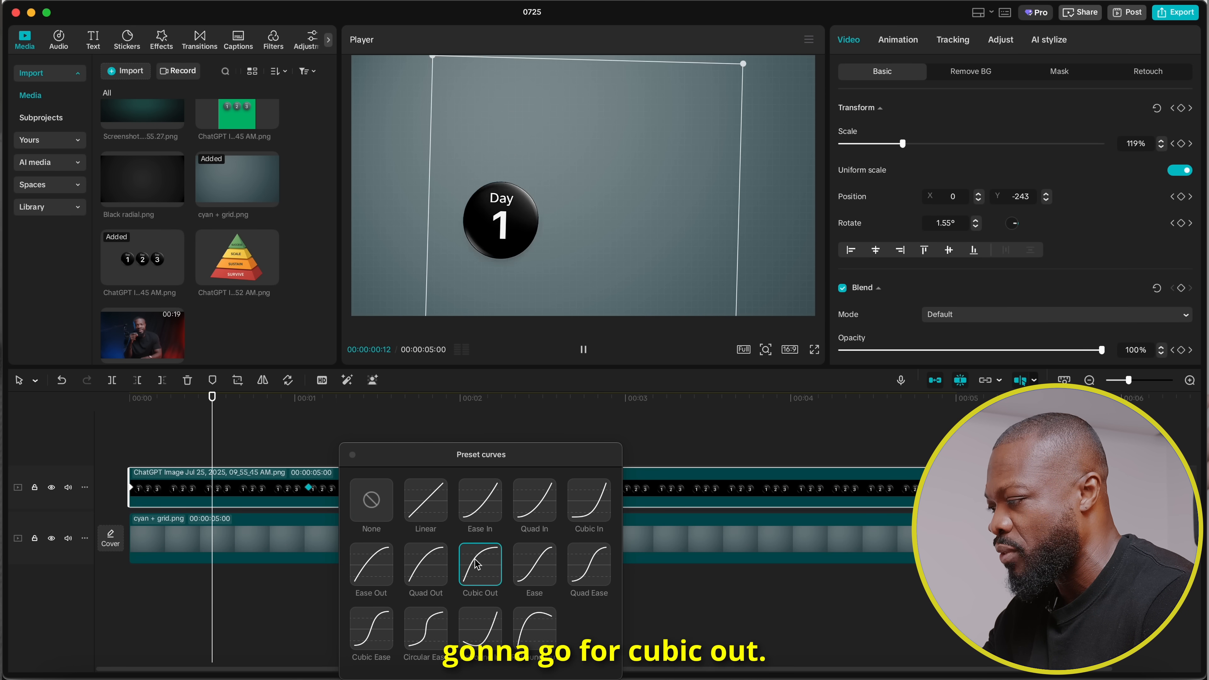
pyautogui.click(352, 455)
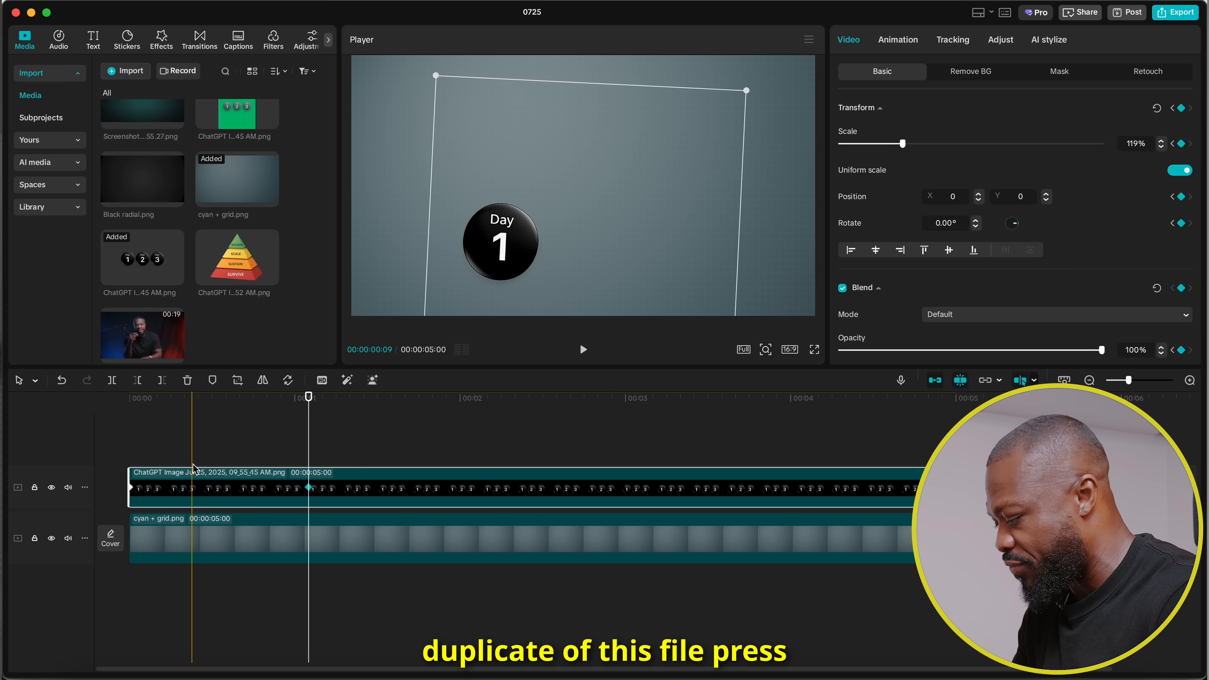
# Duplicate the animated Day 1 clip onto the track above and start the copy five frames after the original.
pyautogui.moveTo(194, 483); pyautogui.dragTo(214, 464)
pyautogui.click(131, 428)
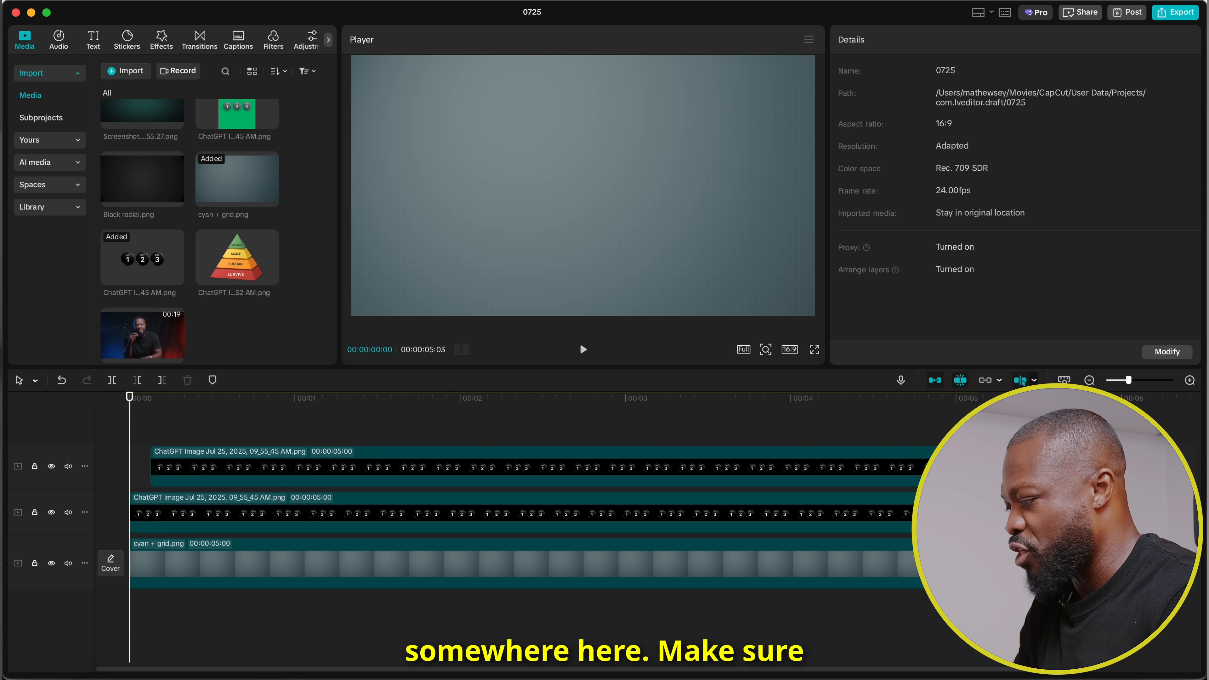
pyautogui.press('Right')
pyautogui.press('Right')
pyautogui.press('Right')
pyautogui.press('Right')
pyautogui.press('Right')
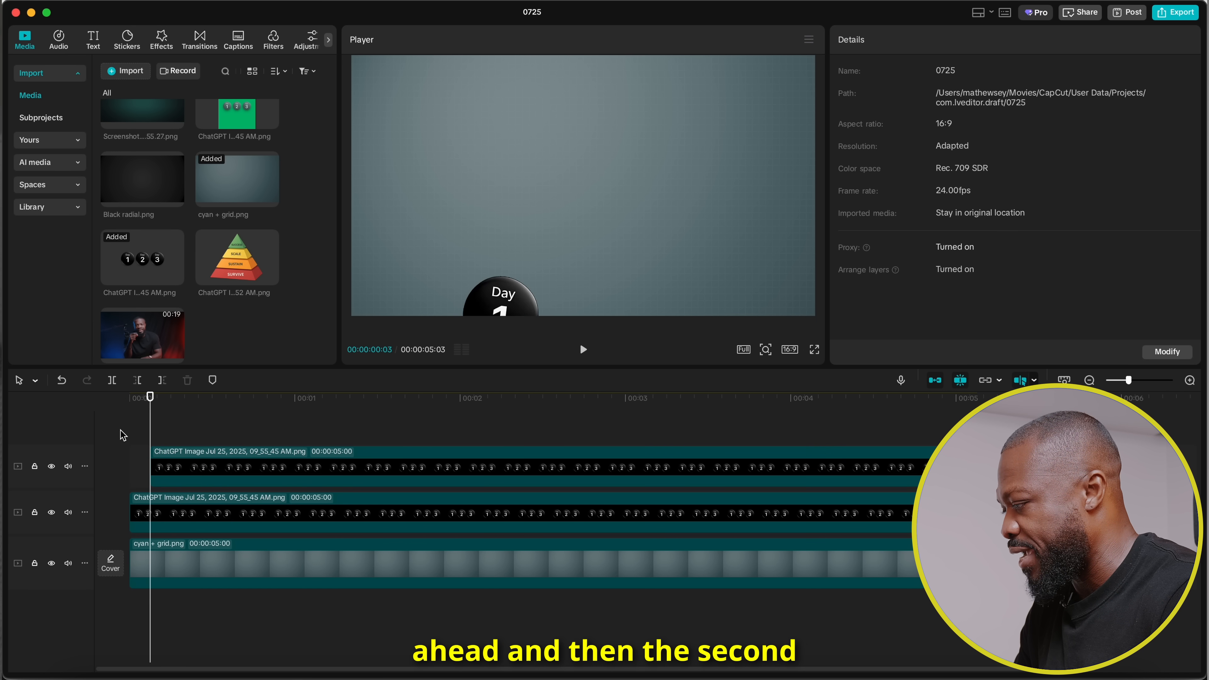
pyautogui.moveTo(169, 461); pyautogui.dragTo(168, 419)
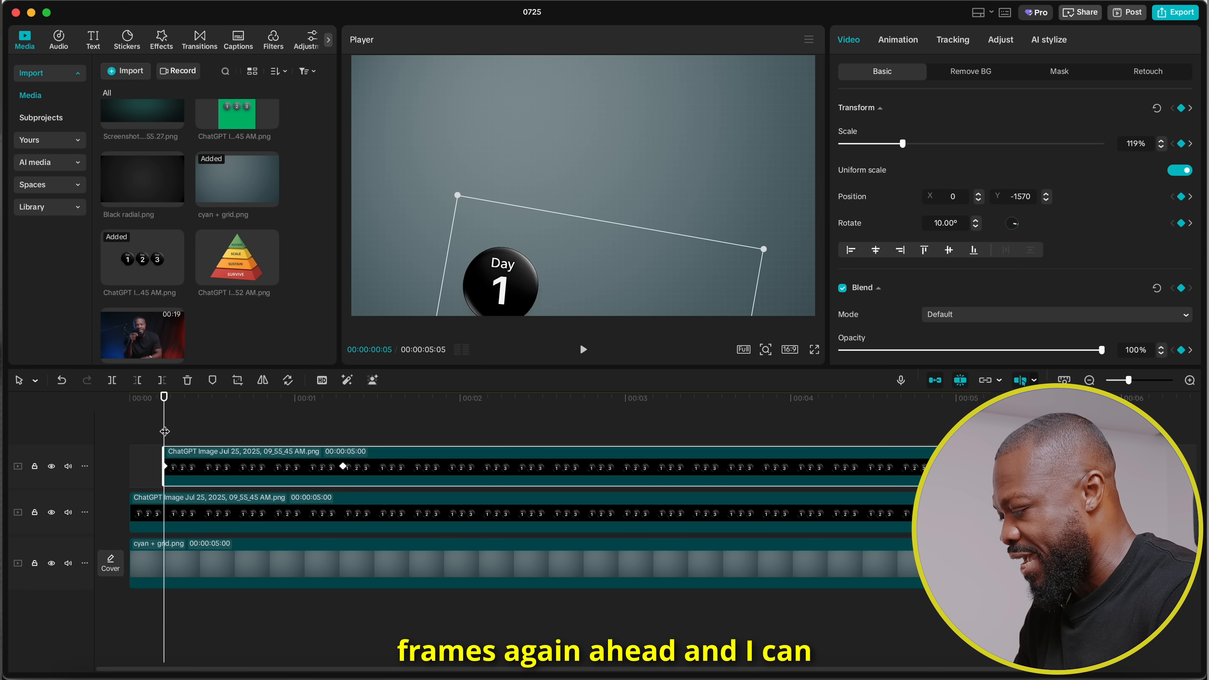
# Duplicate the animated clip onto a third image track, starting at 00:00:00:10.
pyautogui.press('Right')
pyautogui.press('Right')
pyautogui.press('Right')
pyautogui.press('Right')
pyautogui.press('Right')
pyautogui.moveTo(217, 465); pyautogui.dragTo(252, 431)
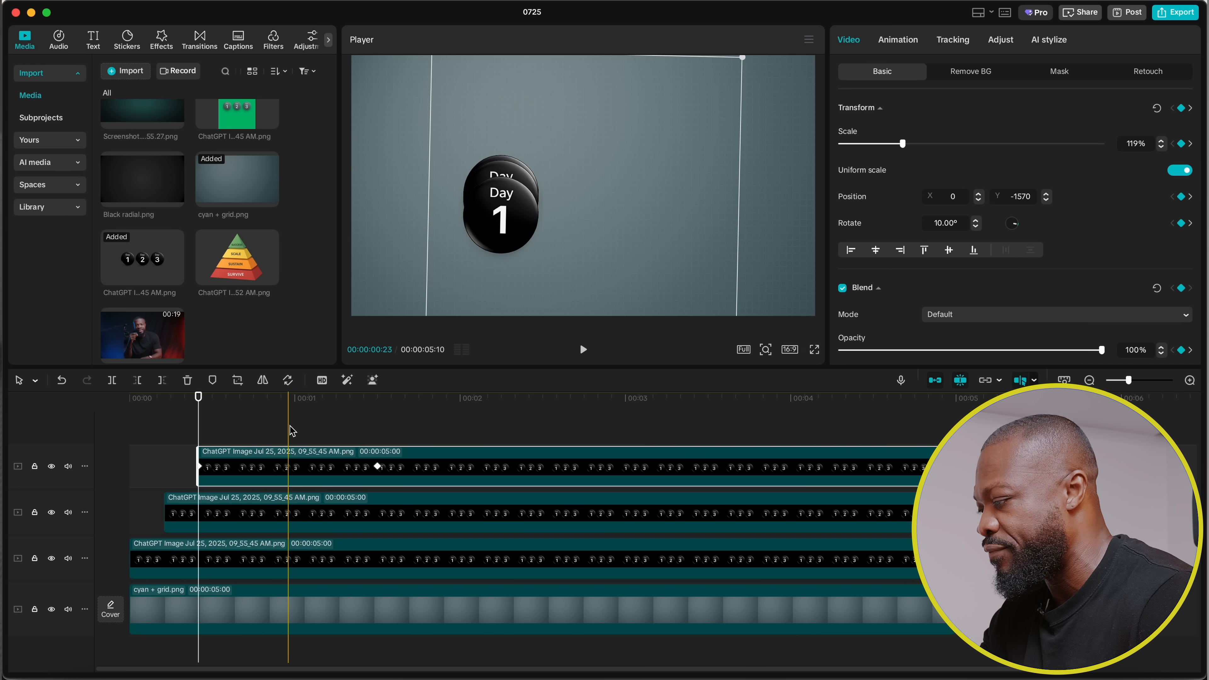
# Move and narrow the rectangle mask on the middle image clip so it isolates the Day 2 circle.
pyautogui.click(576, 414)
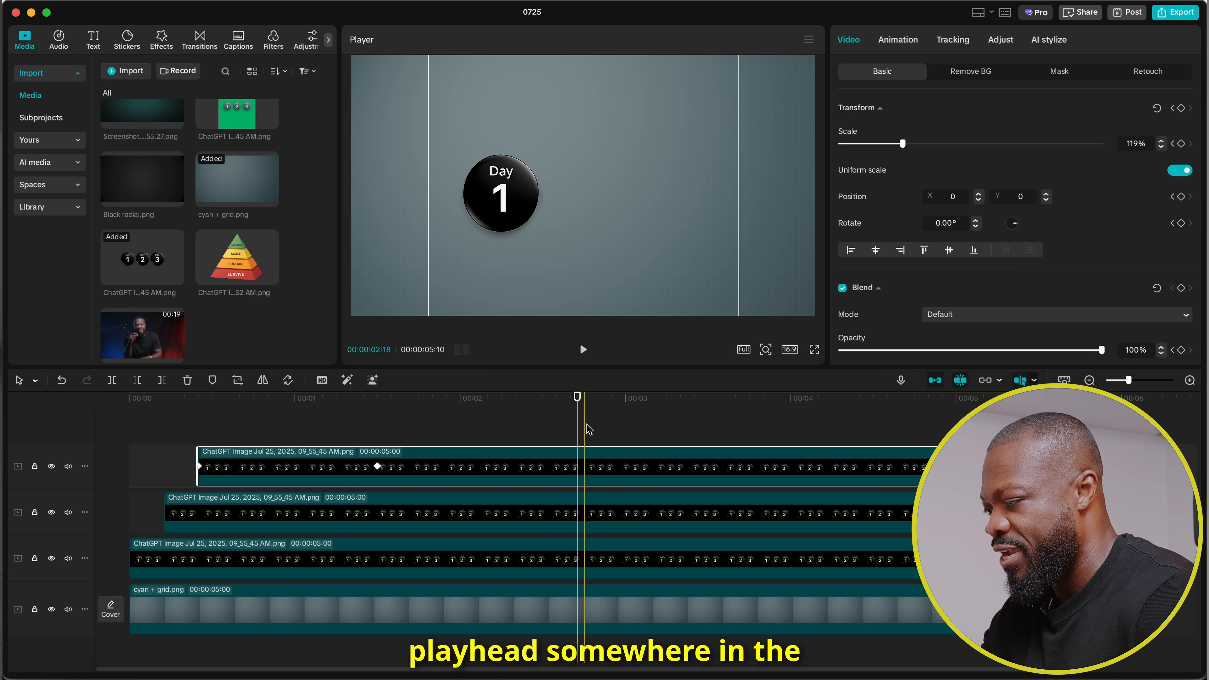
pyautogui.click(576, 526)
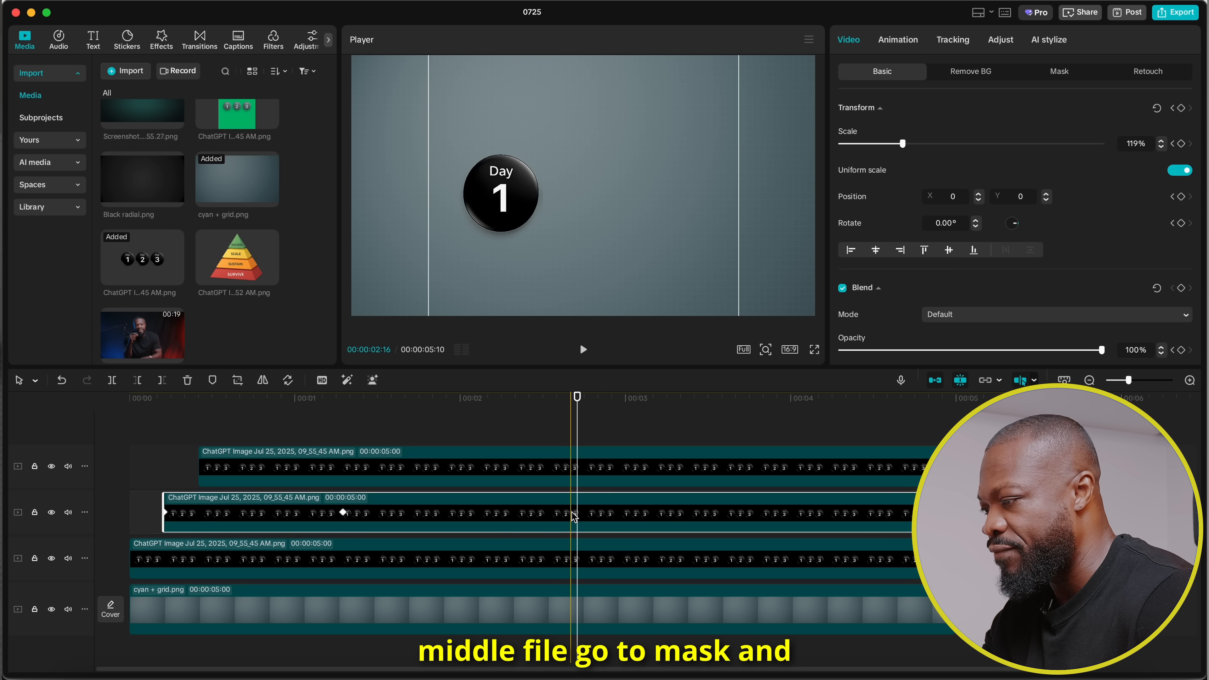
pyautogui.click(971, 71)
pyautogui.click(1059, 71)
pyautogui.moveTo(490, 140); pyautogui.dragTo(615, 141)
pyautogui.moveTo(514, 187); pyautogui.dragTo(542, 188)
# Move the rectangle mask on the uppermost image clip across so it isolates the Day 3 circle.
pyautogui.click(581, 474)
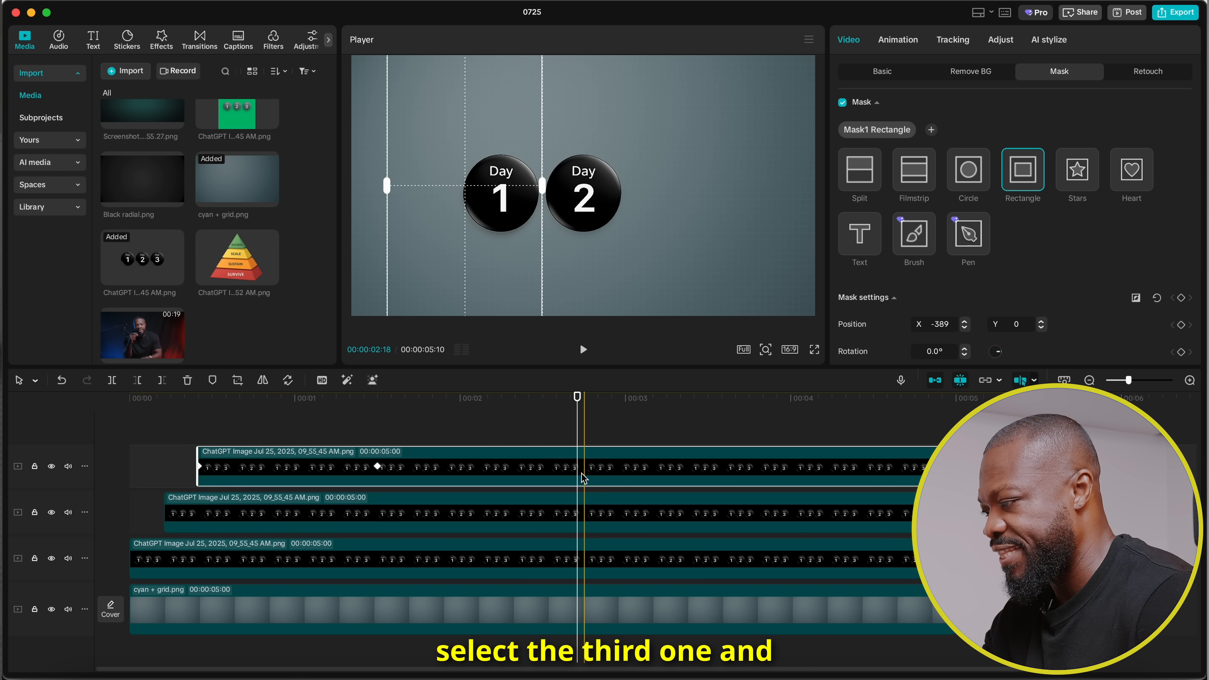
pyautogui.moveTo(494, 233); pyautogui.dragTo(731, 234)
# Combine the three animated Day image clips into one compound clip, leaving the background clip out.
pyautogui.click(412, 426)
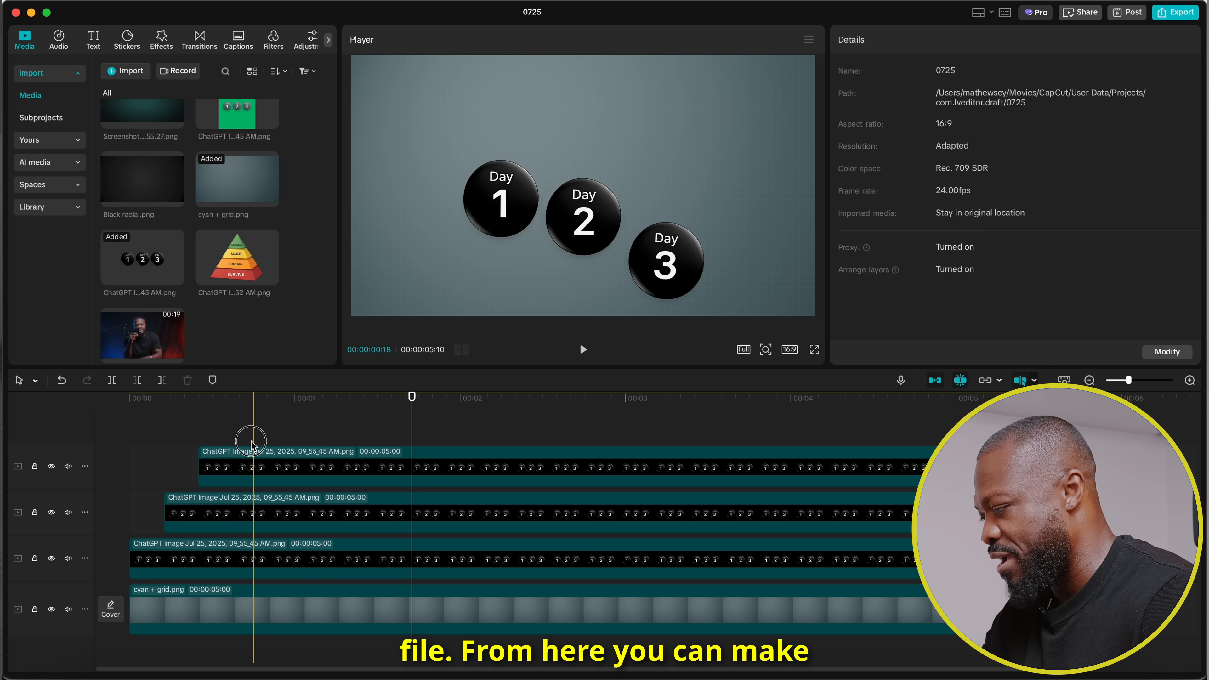
pyautogui.moveTo(251, 441); pyautogui.dragTo(307, 558)
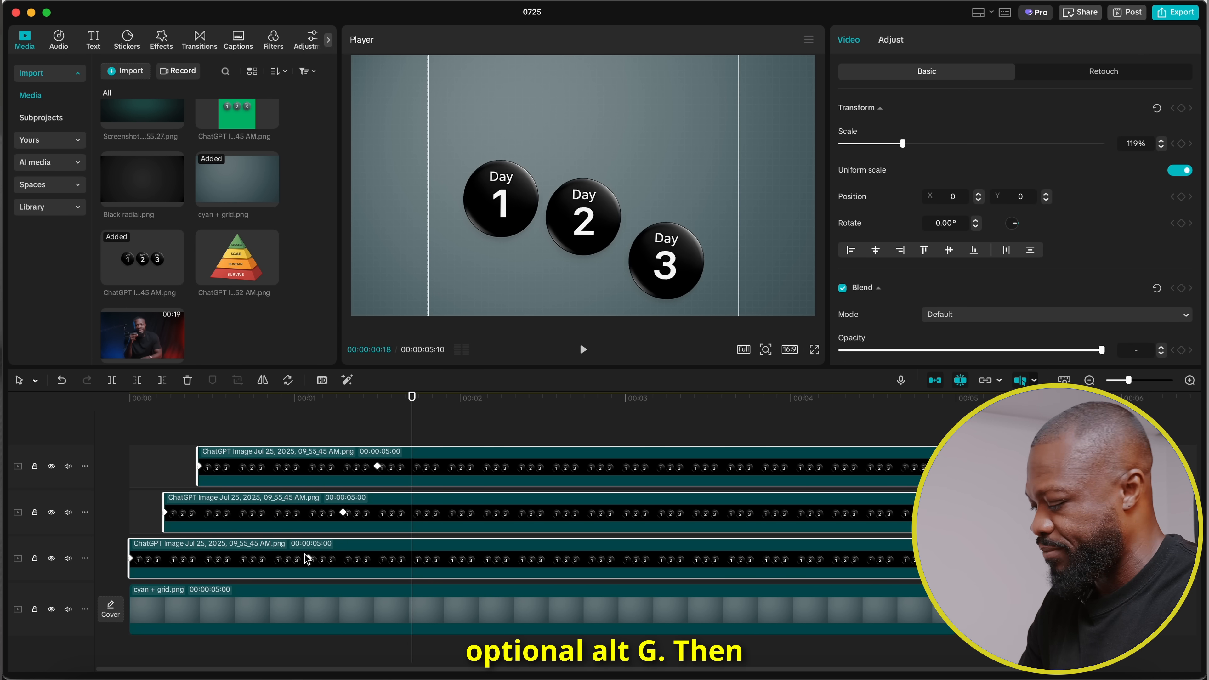
pyautogui.hotkey('alt', 'g')
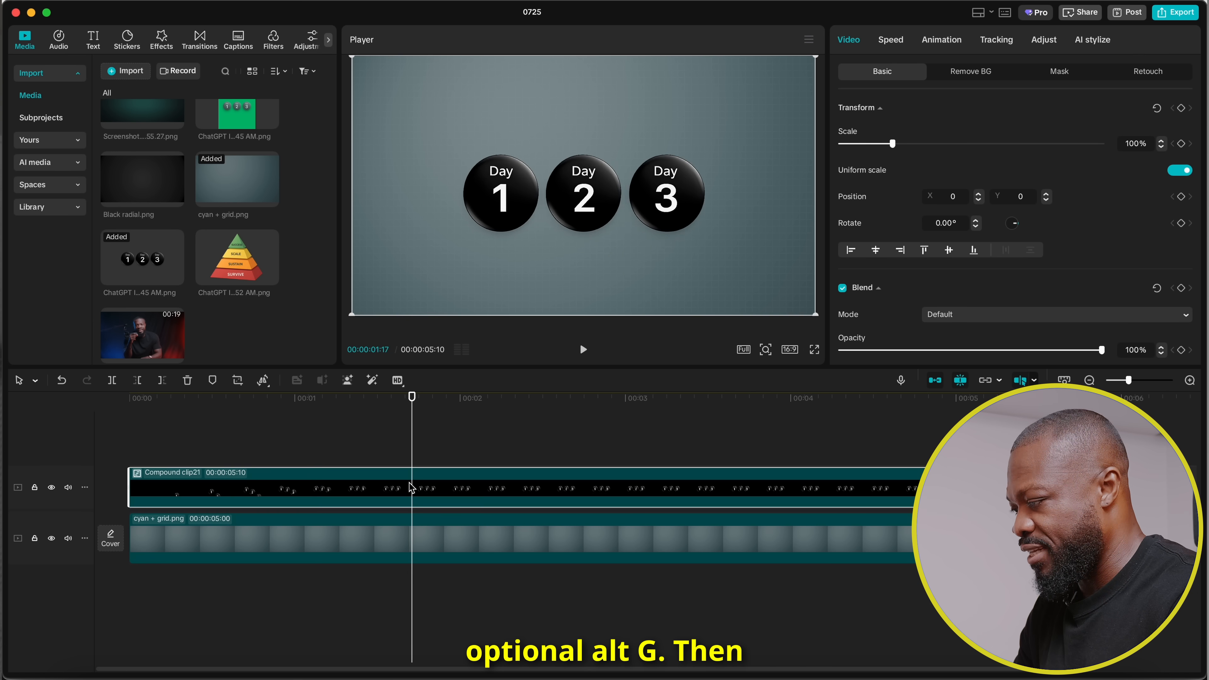
# Keyframe the compound clip's transform at 00:00:01:17, and 25 frames further on set its scale to 144%.
pyautogui.click(1182, 108)
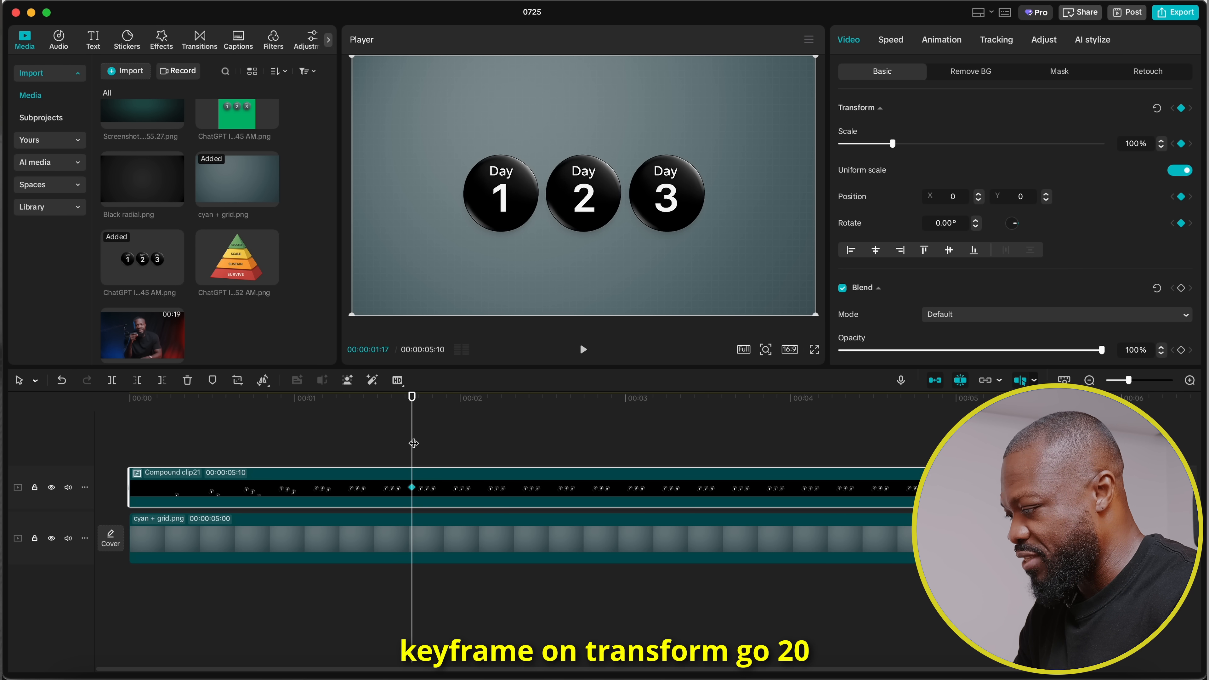
pyautogui.hotkey('shift', 'Right')
pyautogui.hotkey('shift', 'Right')
pyautogui.press('Right')
pyautogui.press('Right')
pyautogui.press('Right')
pyautogui.press('Right')
pyautogui.press('Right')
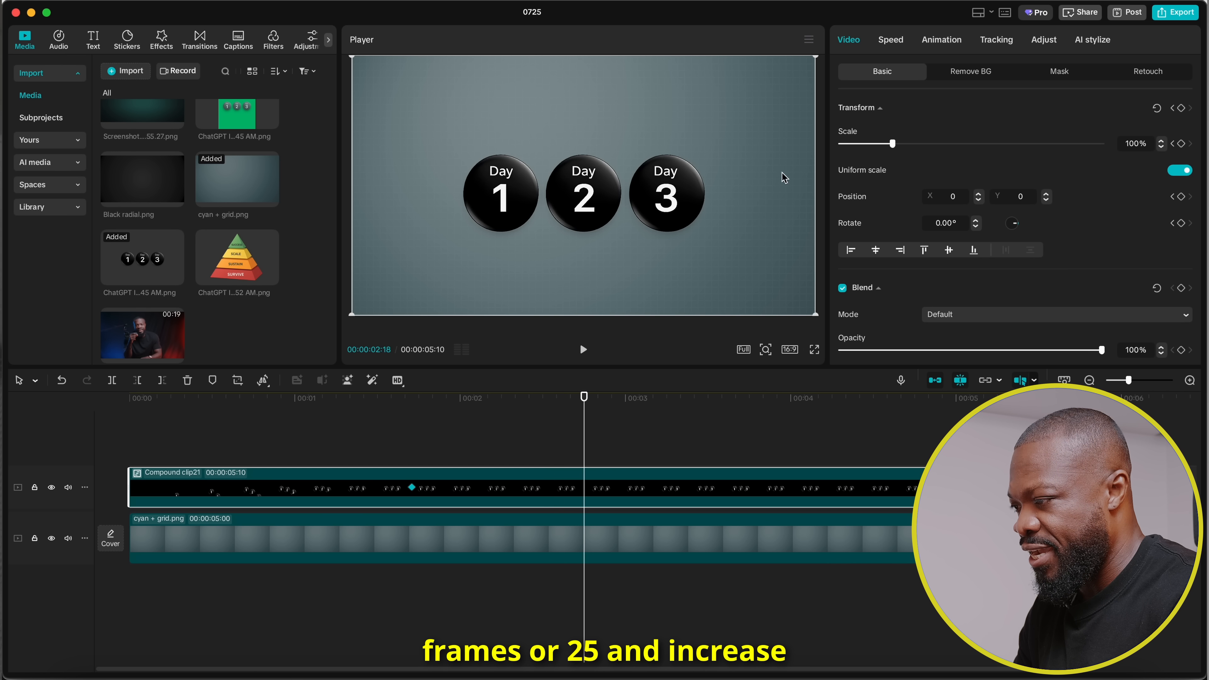
pyautogui.moveTo(893, 144); pyautogui.dragTo(915, 144)
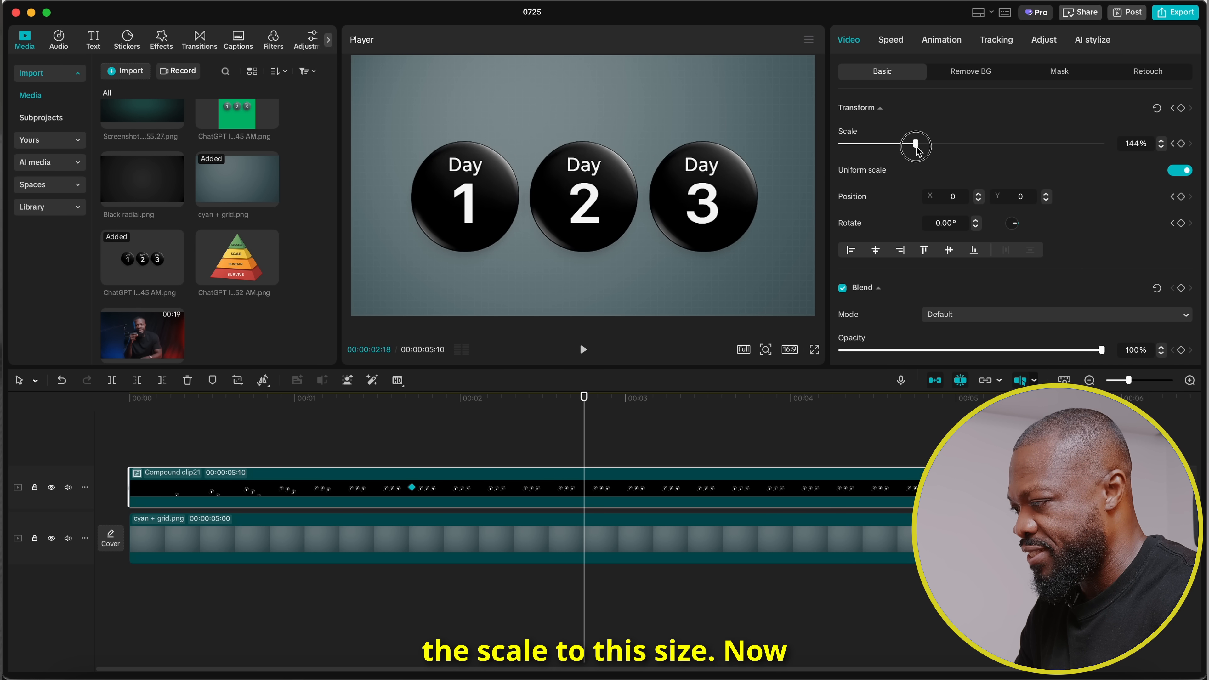
# Apply the Quad Ease preset curve to the compound clip's second keyframe.
pyautogui.click(585, 488)
pyautogui.rightClick(584, 487)
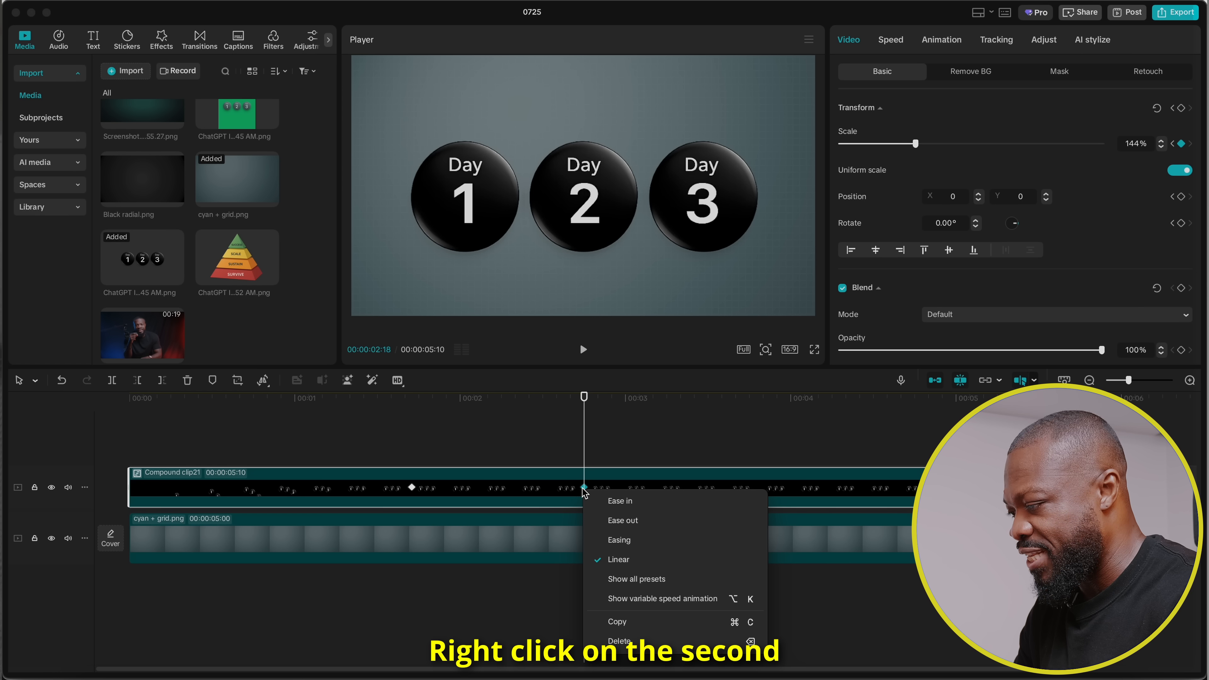
pyautogui.click(624, 579)
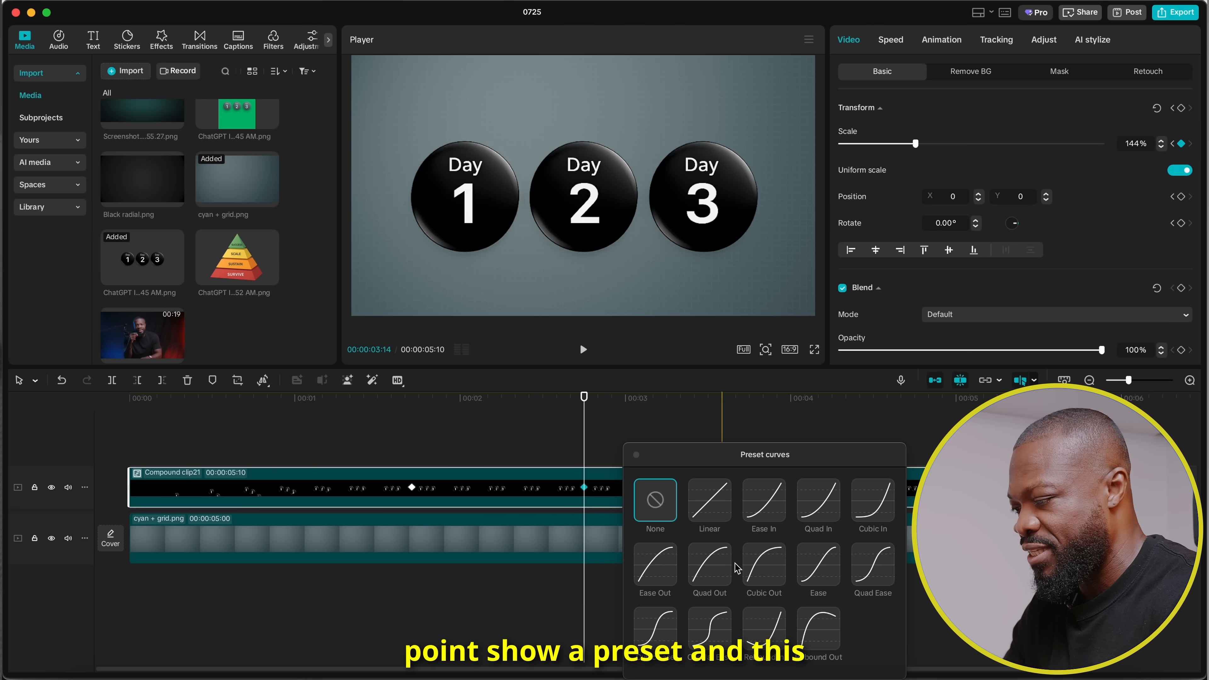
pyautogui.click(871, 567)
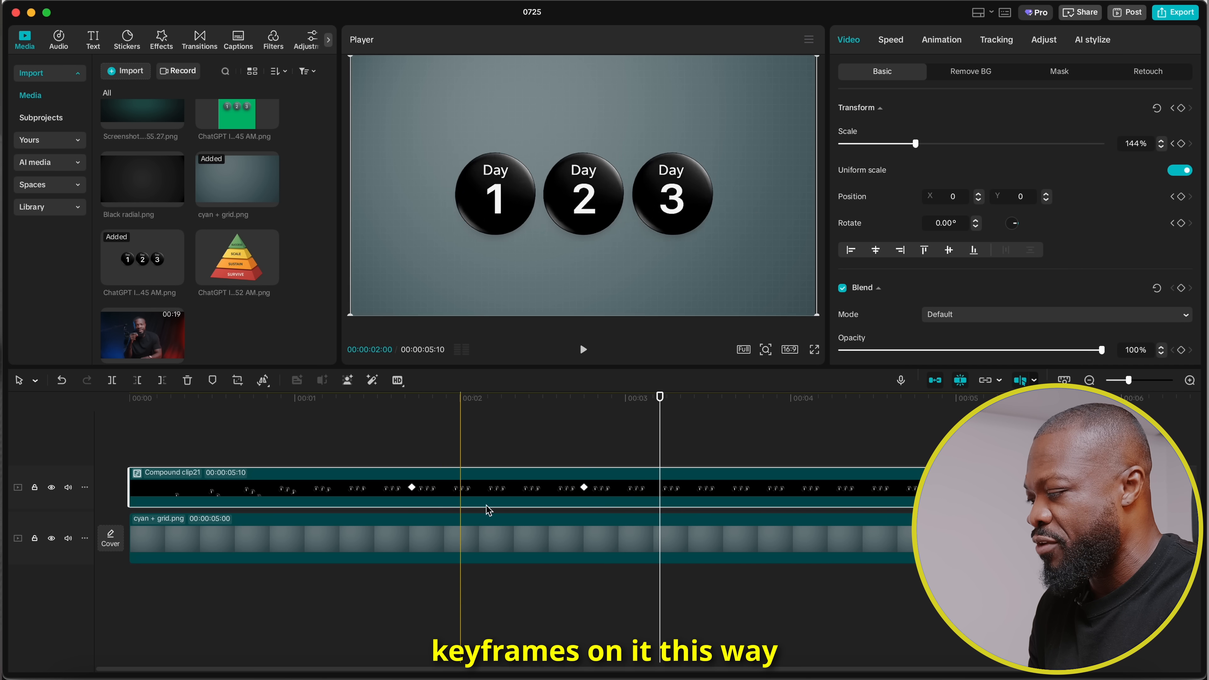
# Nest the keyframed compound clip inside a new compound clip so motion blur can act on its animation.
pyautogui.scroll(-5, 952, 292)
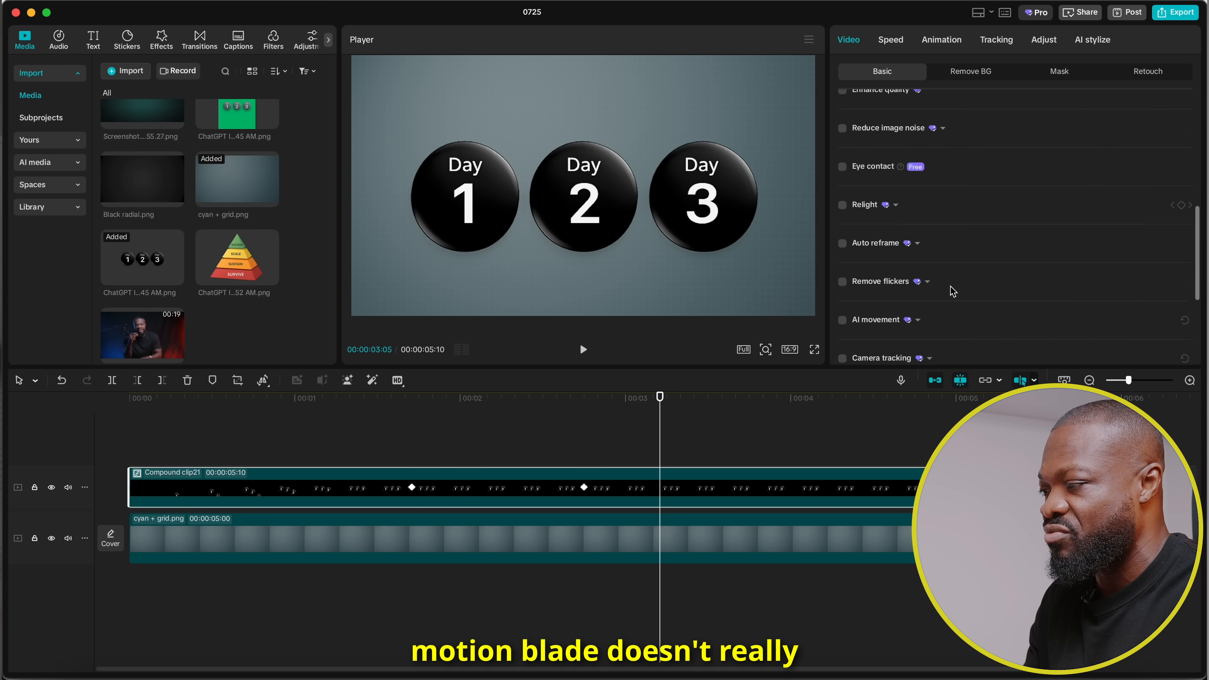
pyautogui.scroll(-4, 952, 291)
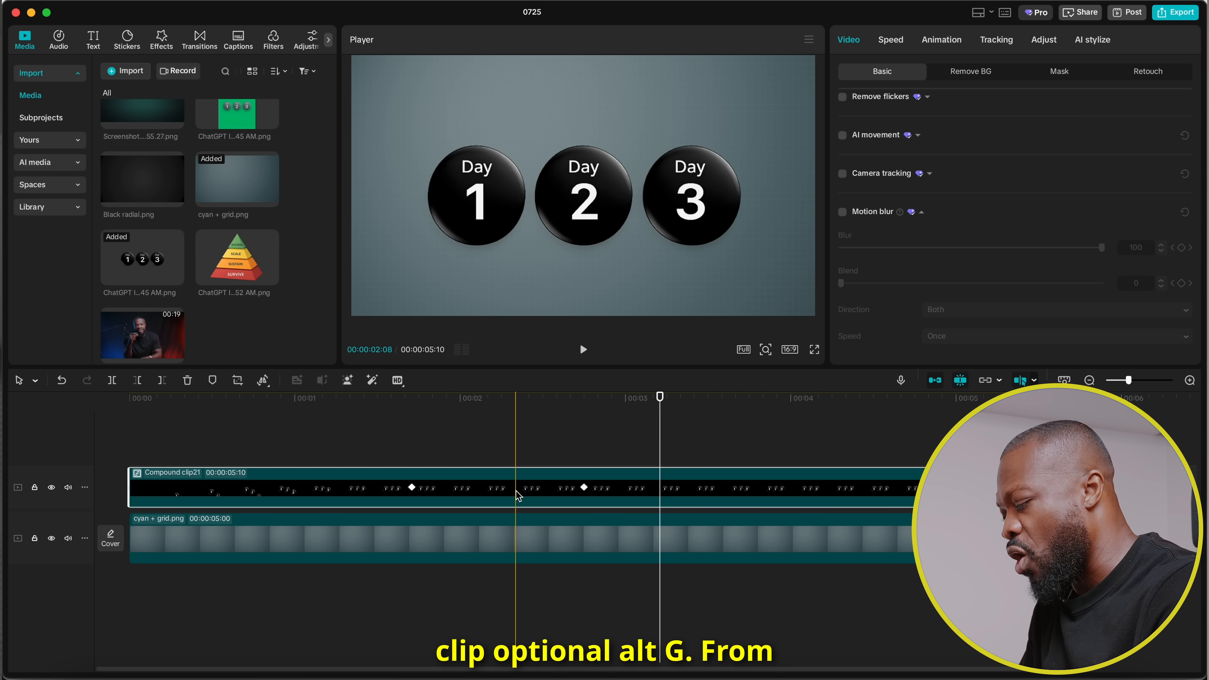
pyautogui.hotkey('alt', 'g')
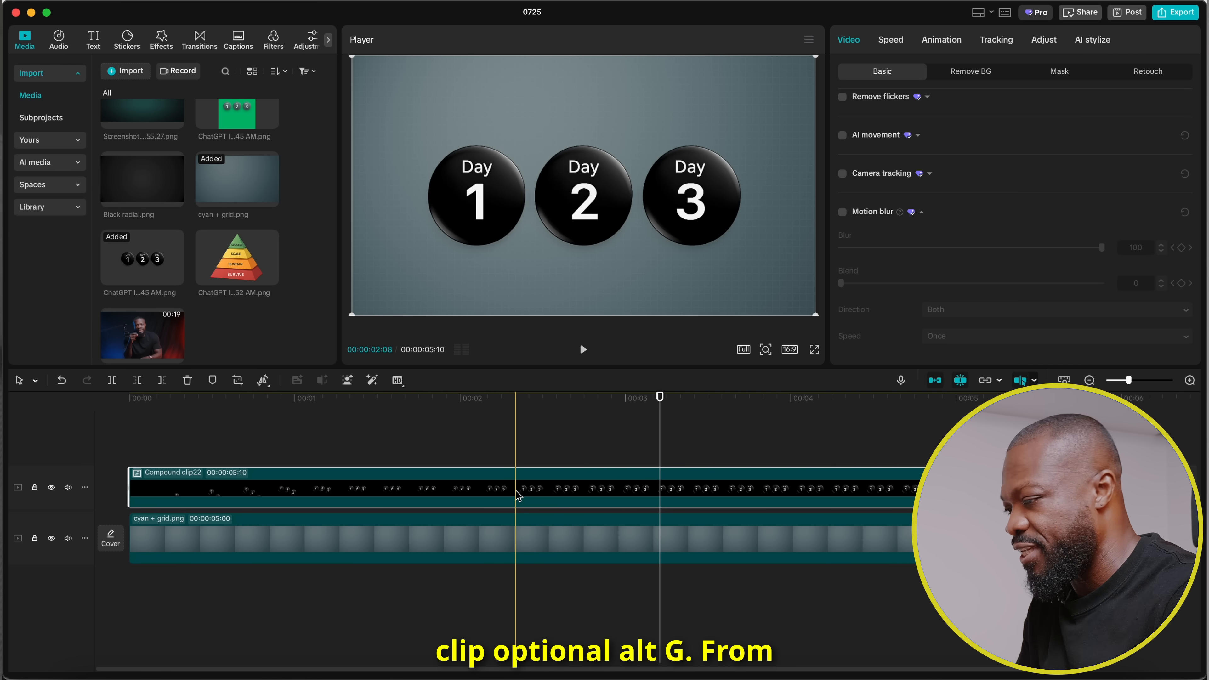
# Enable motion blur on the nested compound clip with blur 55 and blend 85.
pyautogui.click(842, 213)
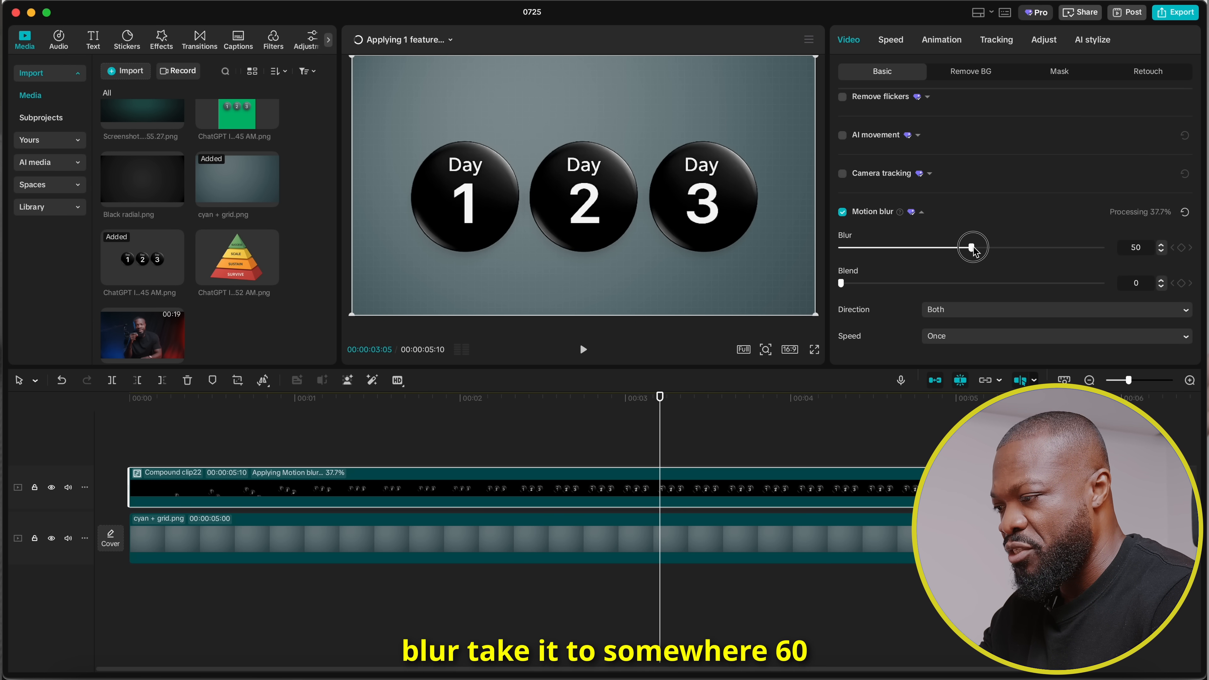
pyautogui.moveTo(983, 247); pyautogui.dragTo(984, 247)
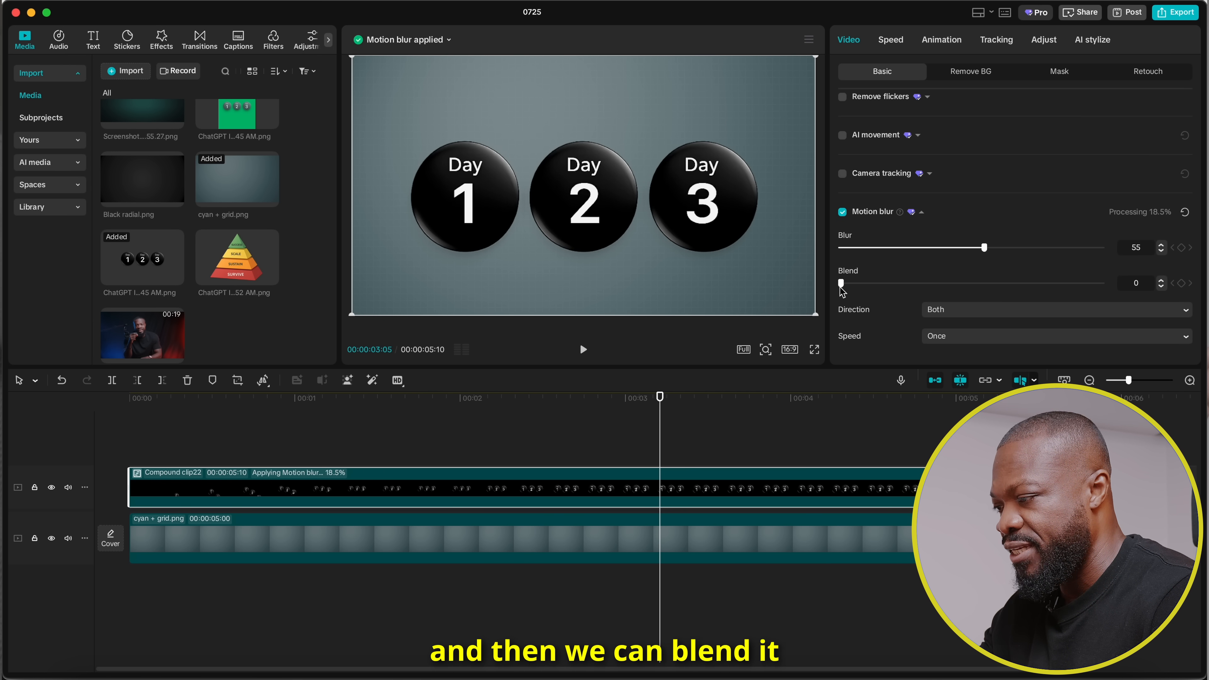
pyautogui.moveTo(902, 284); pyautogui.dragTo(1062, 282)
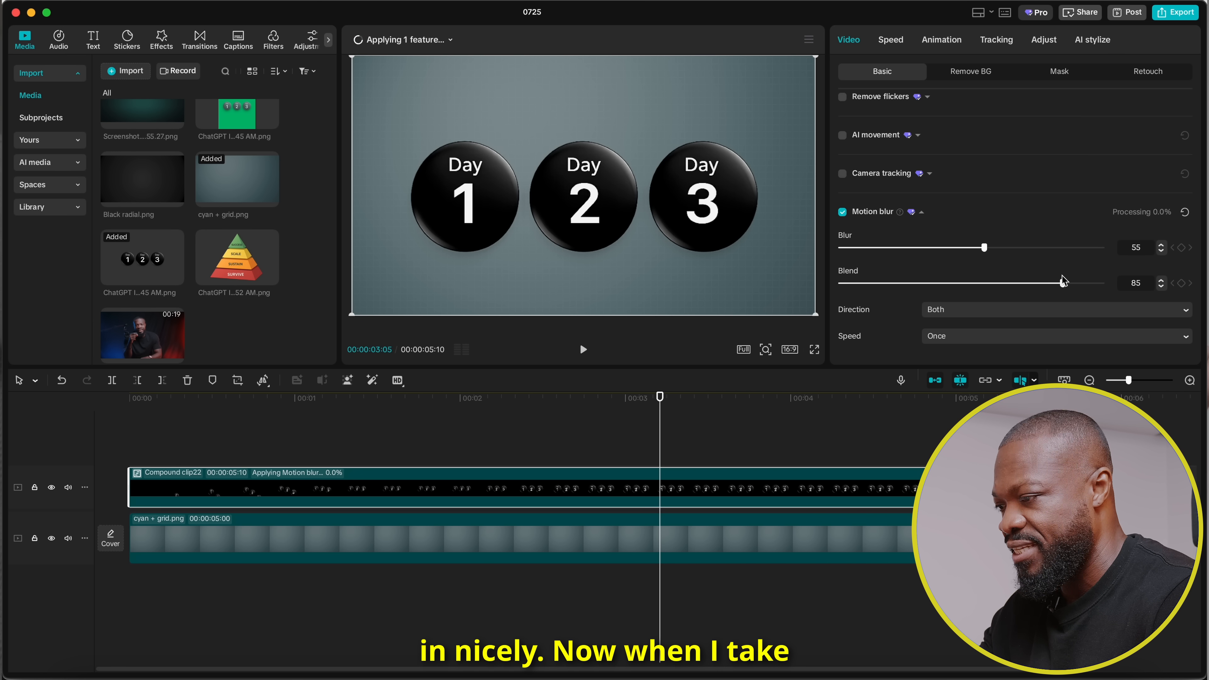
# Compare the Day 1 circle's entrance around 00:00:00:07 with motion blur off and on.
pyautogui.click(170, 398)
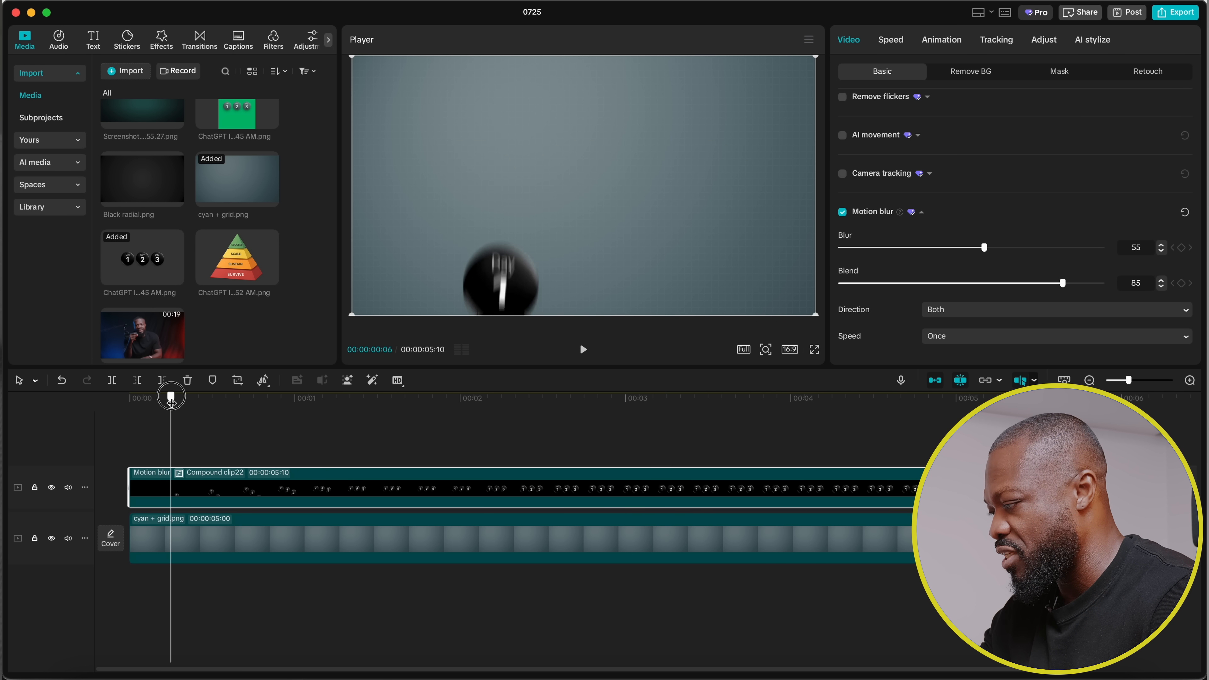
pyautogui.moveTo(171, 397); pyautogui.dragTo(178, 397)
pyautogui.click(843, 211)
pyautogui.click(843, 212)
pyautogui.click(842, 213)
pyautogui.click(843, 213)
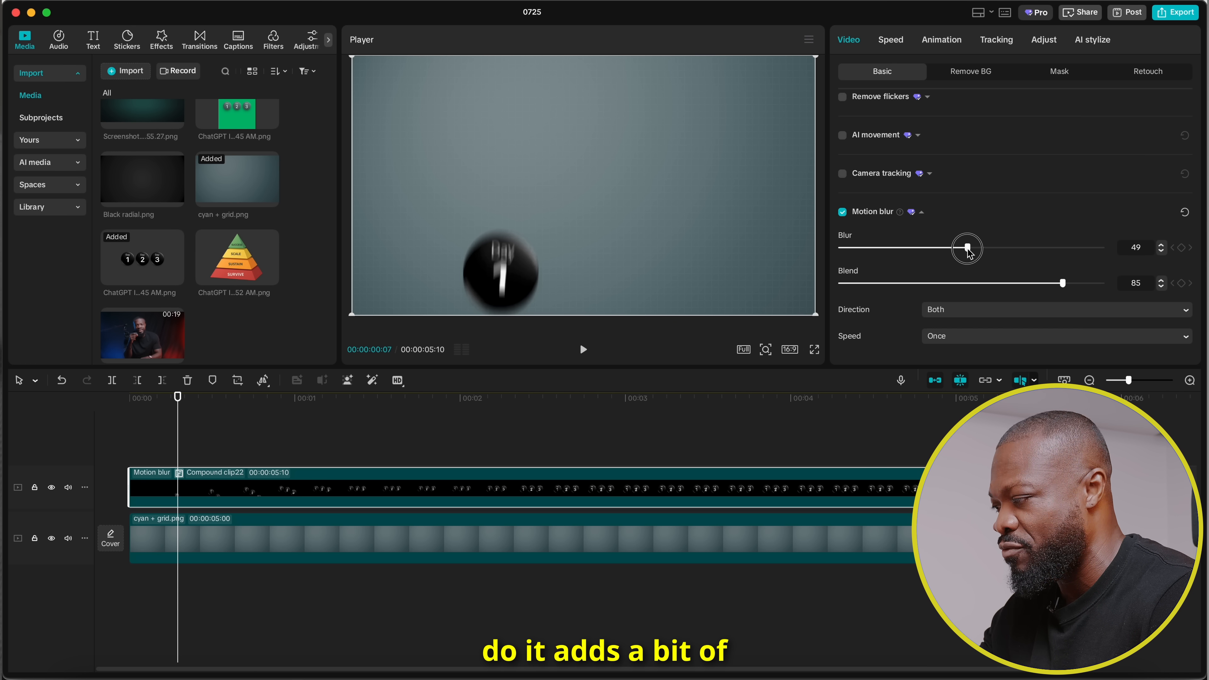
# Lower the motion blur amount to 44 and play the animation from the start.
pyautogui.moveTo(967, 249); pyautogui.dragTo(961, 249)
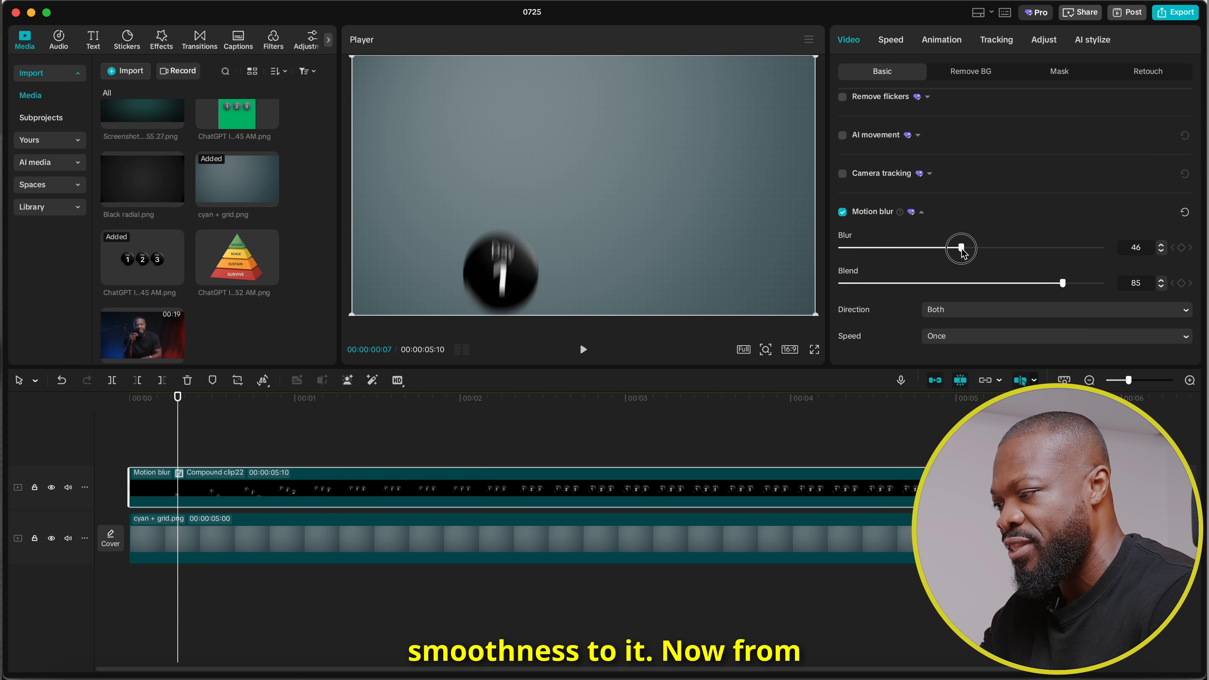
pyautogui.click(105, 440)
pyautogui.press('space')
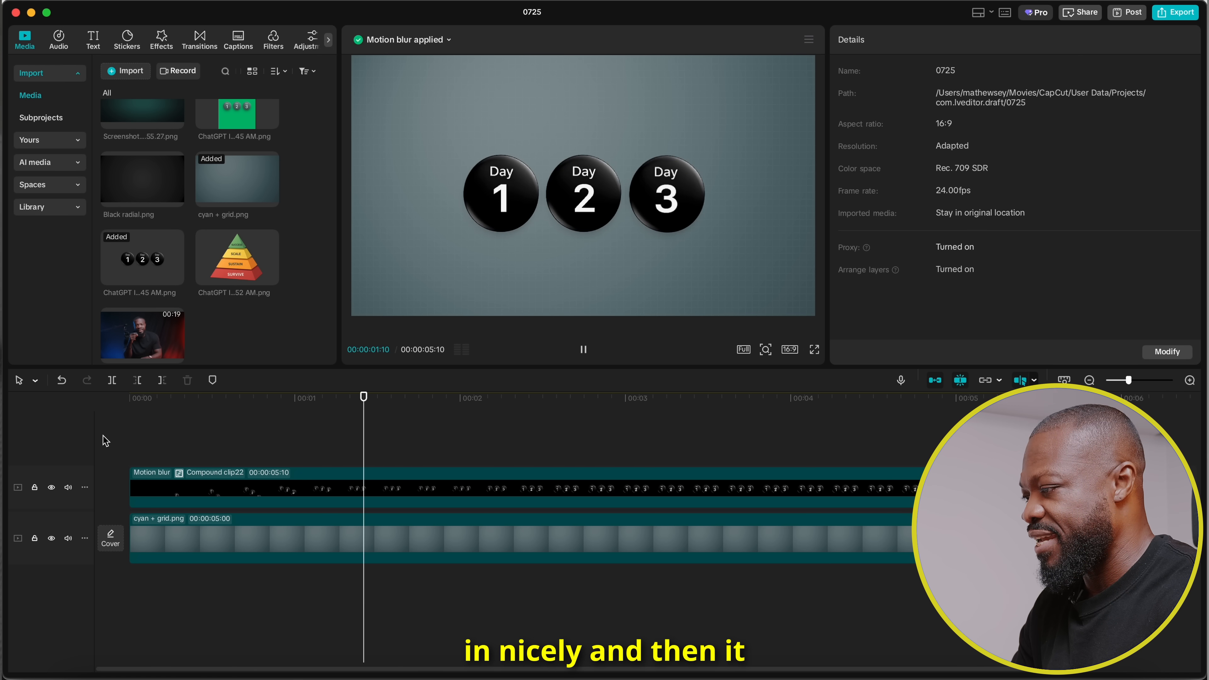